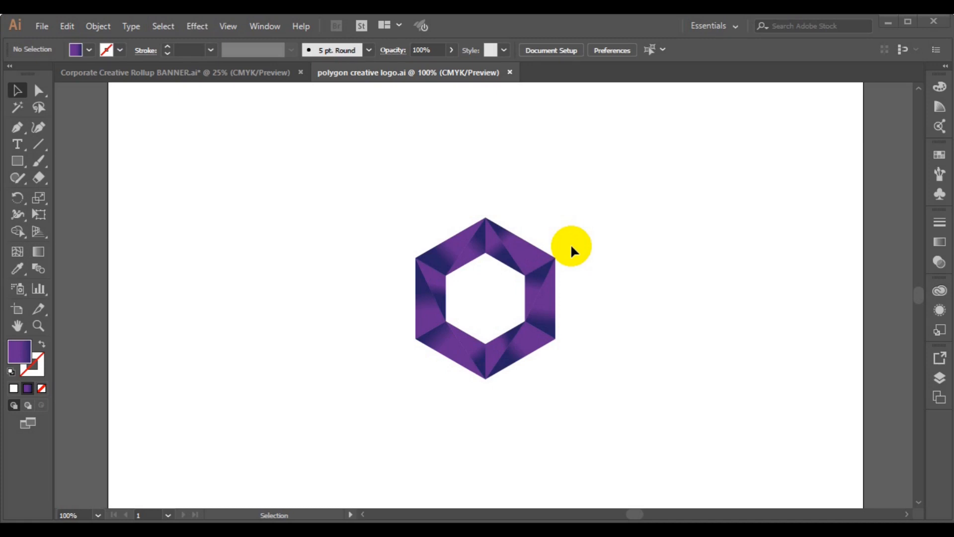
Step: Move the finished purple hexagon logo to the upper-right area of the artboard and deselect it
{"action": "left_click", "coordinate": [524, 354]}
{"action": "left_click", "coordinate": [513, 355]}
{"action": "left_click_drag", "start_coordinate": [514, 355], "coordinate": [779, 236]}
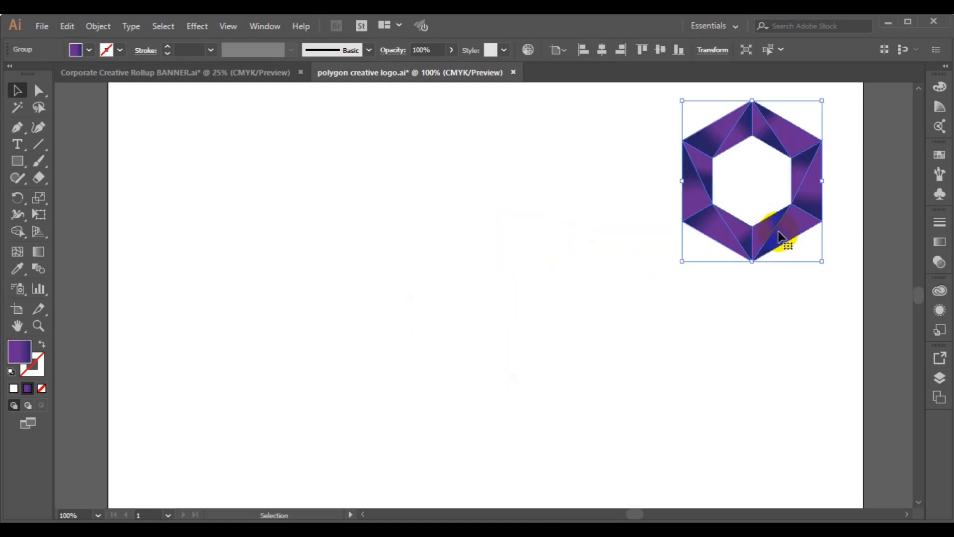
{"action": "left_click", "coordinate": [444, 243]}
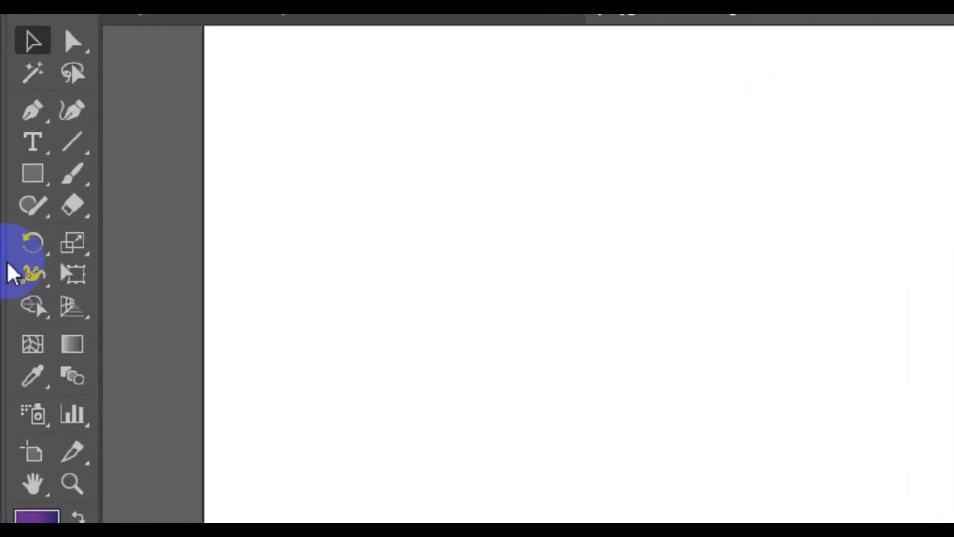
Step: Activate the Polygon tool and set its drawing colours to no fill and a black stroke
{"action": "left_click", "coordinate": [40, 263]}
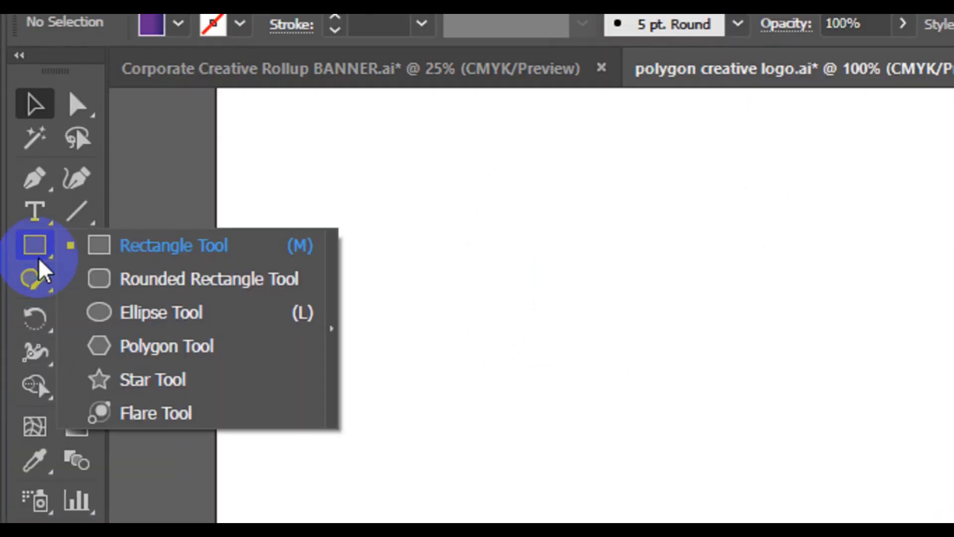
{"action": "left_click", "coordinate": [226, 356]}
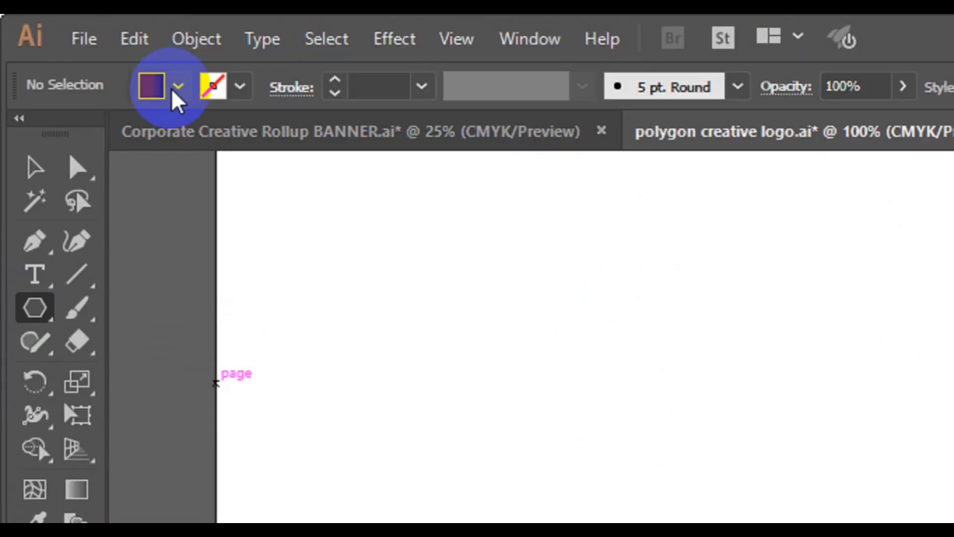
{"action": "left_click", "coordinate": [178, 87]}
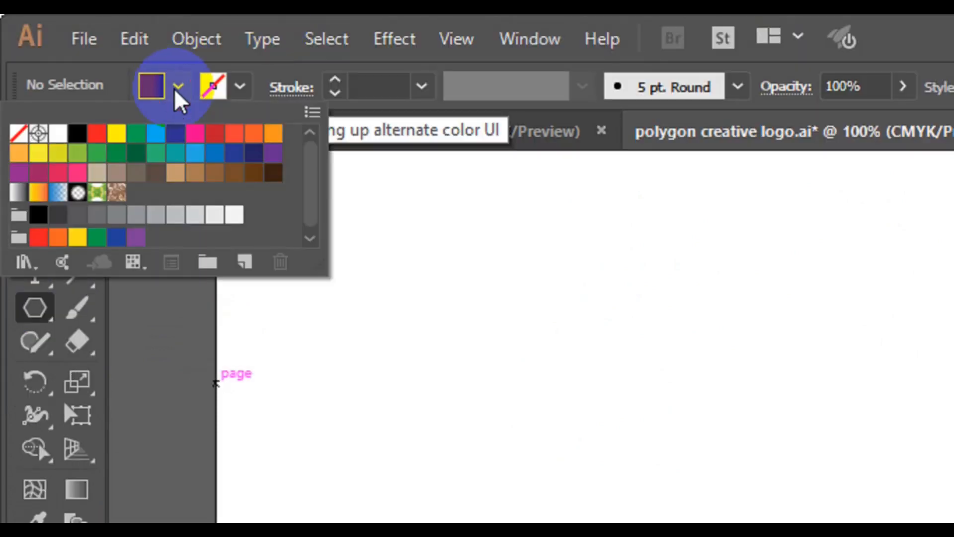
{"action": "left_click", "coordinate": [18, 134]}
{"action": "left_click", "coordinate": [240, 87]}
{"action": "left_click", "coordinate": [234, 92]}
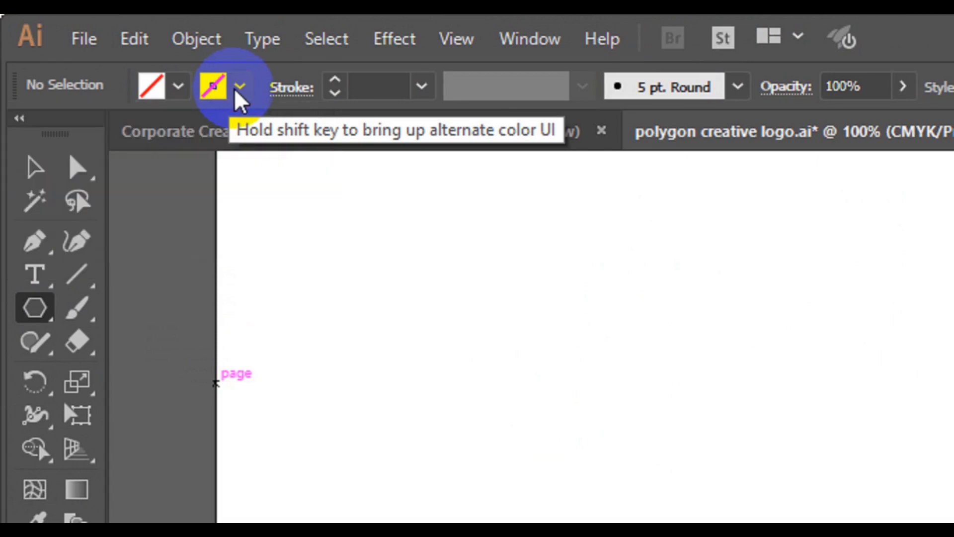
{"action": "left_click", "coordinate": [239, 89]}
{"action": "left_click", "coordinate": [77, 134]}
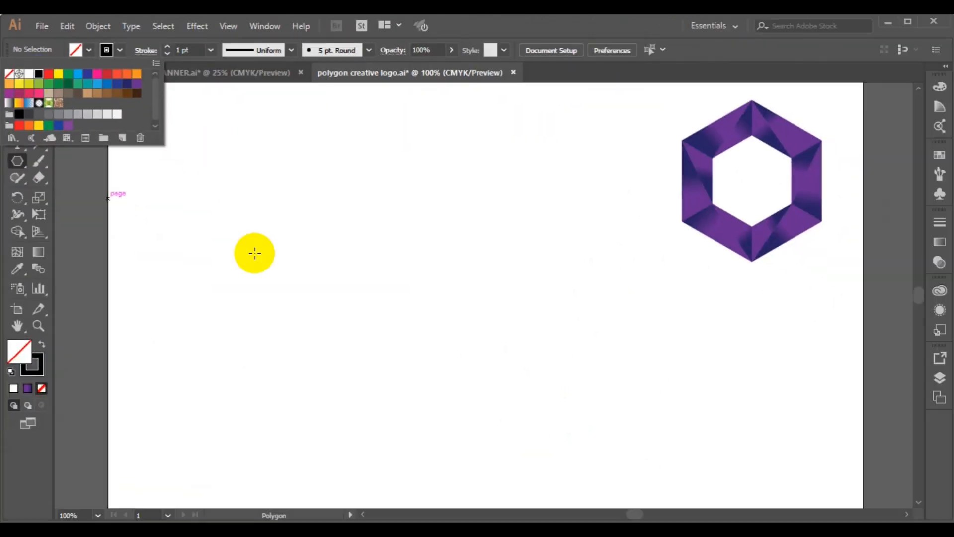
Step: Create a polygon with a 50 px radius and 6 sides on the empty lower-left part of the artboard
{"action": "left_click", "coordinate": [370, 334]}
{"action": "left_click", "coordinate": [371, 334]}
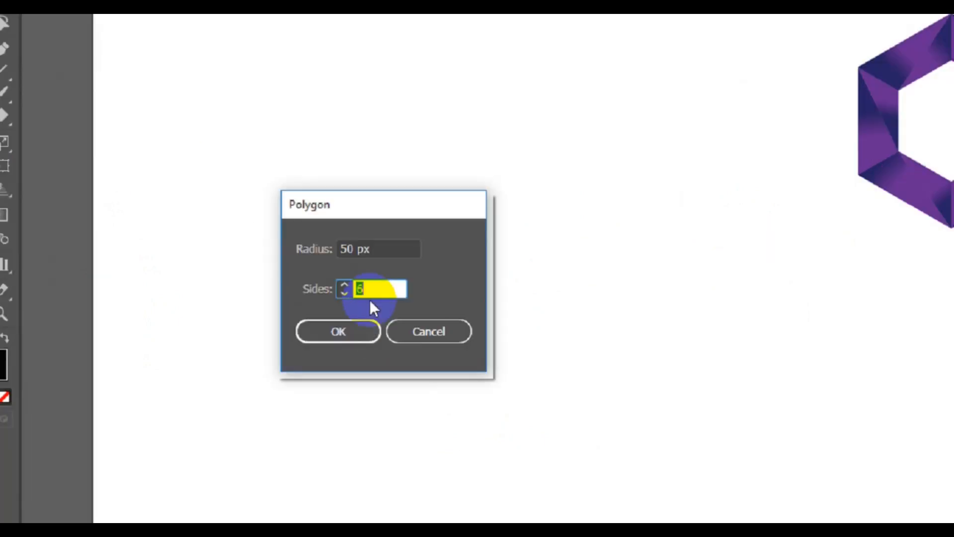
{"action": "left_click", "coordinate": [303, 307]}
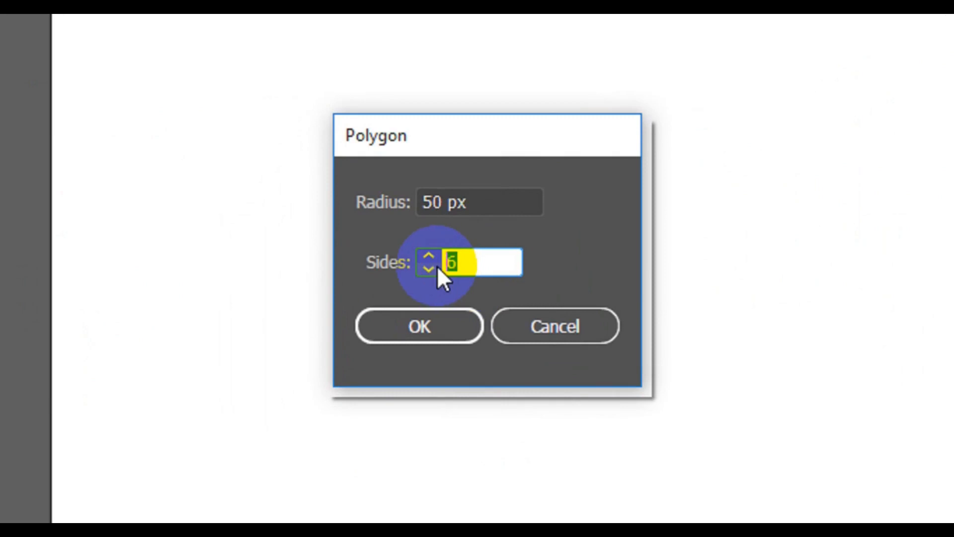
{"action": "left_click", "coordinate": [414, 329]}
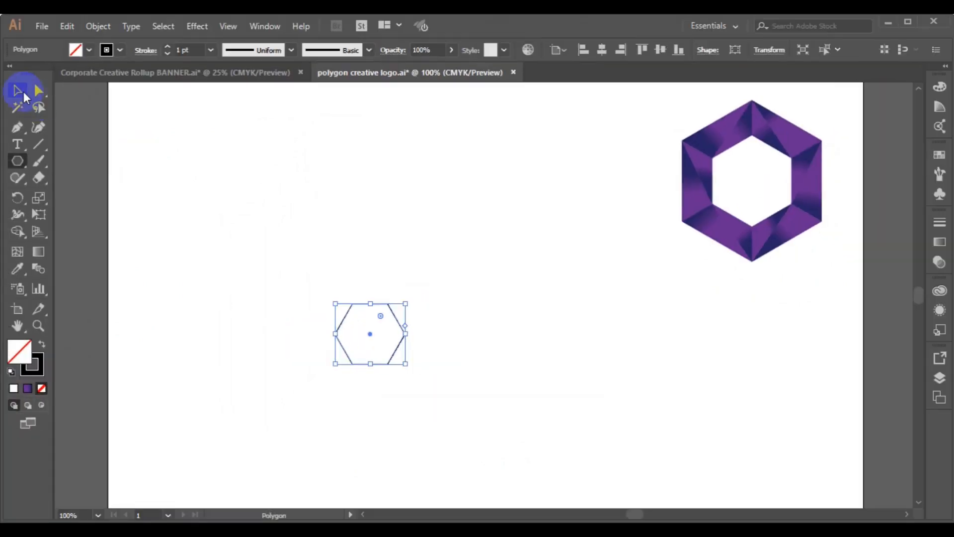
Step: Enlarge the hexagon proportionally from its centre and rotate it so that a corner points straight up
{"action": "left_click", "coordinate": [18, 91]}
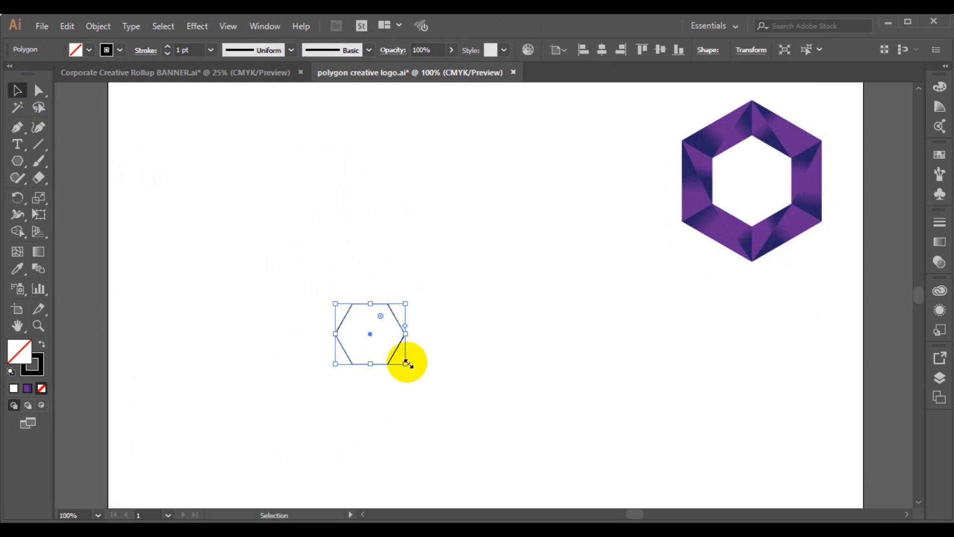
{"action": "left_click_drag", "start_coordinate": [405, 364], "coordinate": [477, 416]}
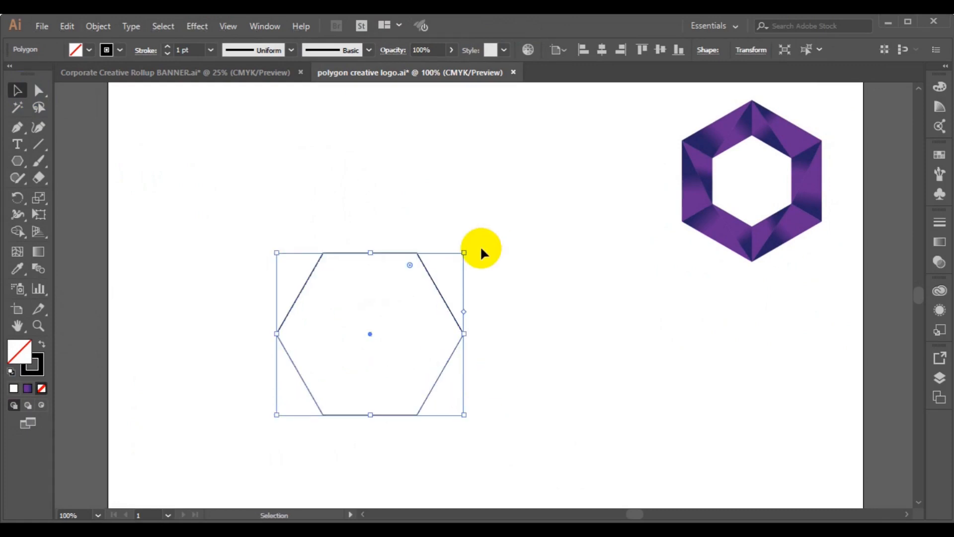
{"action": "left_click_drag", "start_coordinate": [470, 248], "coordinate": [279, 228]}
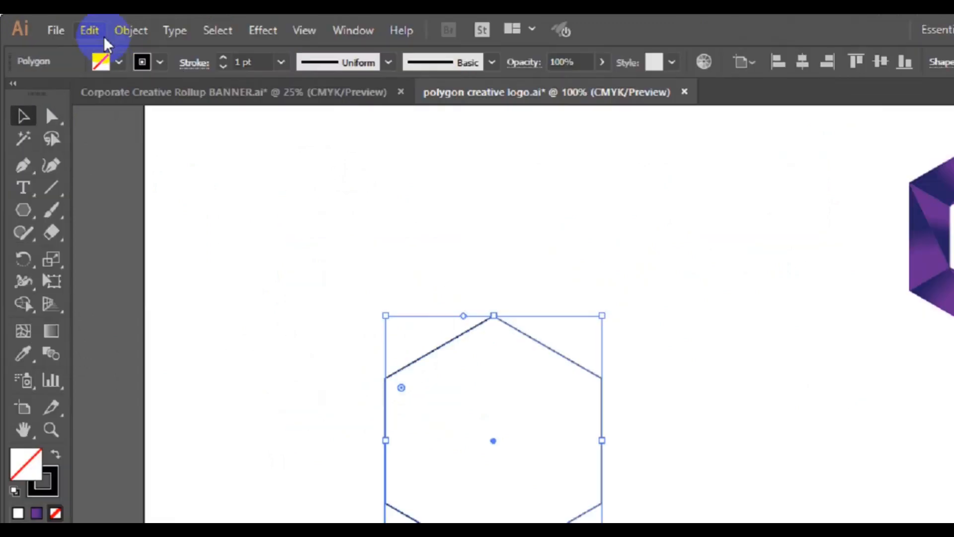
Step: Paste a copy of the hexagon in place and shrink it about the centre as a concentric inner hexagon
{"action": "left_click", "coordinate": [74, 29]}
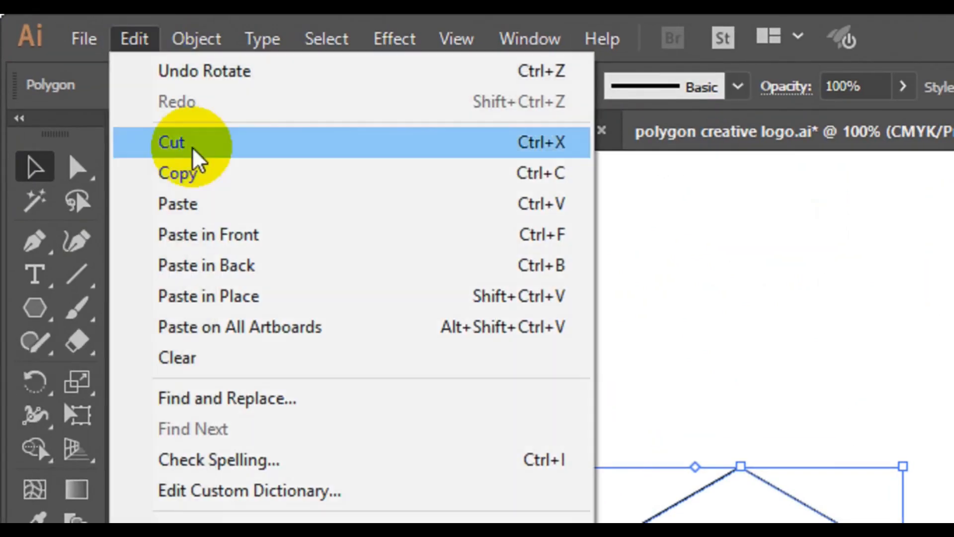
{"action": "left_click", "coordinate": [224, 174]}
{"action": "left_click", "coordinate": [149, 42]}
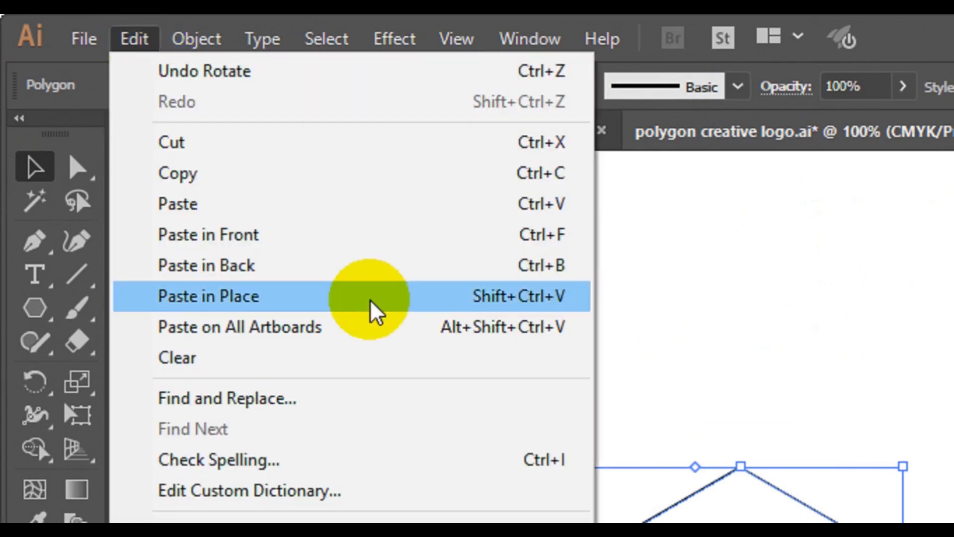
{"action": "left_click", "coordinate": [258, 297]}
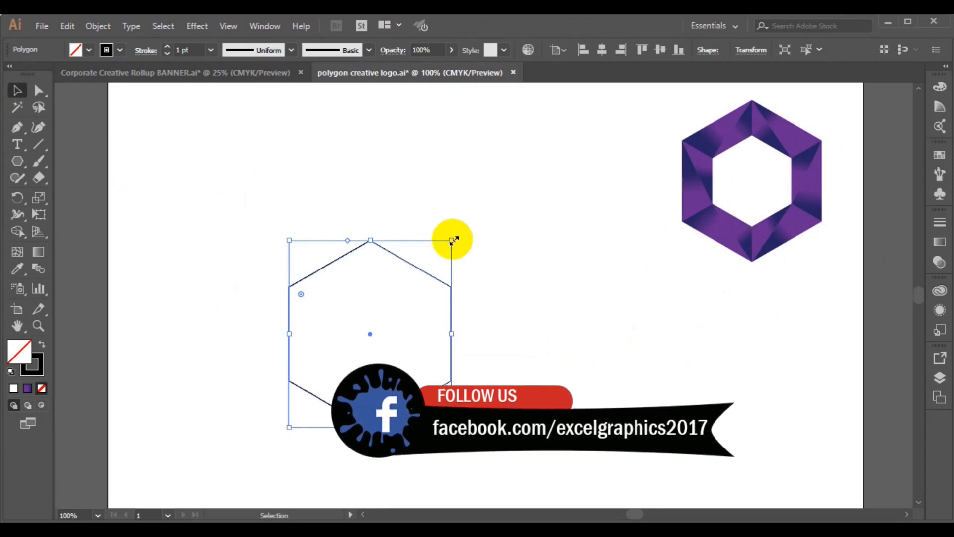
{"action": "left_click_drag", "start_coordinate": [451, 241], "coordinate": [435, 277]}
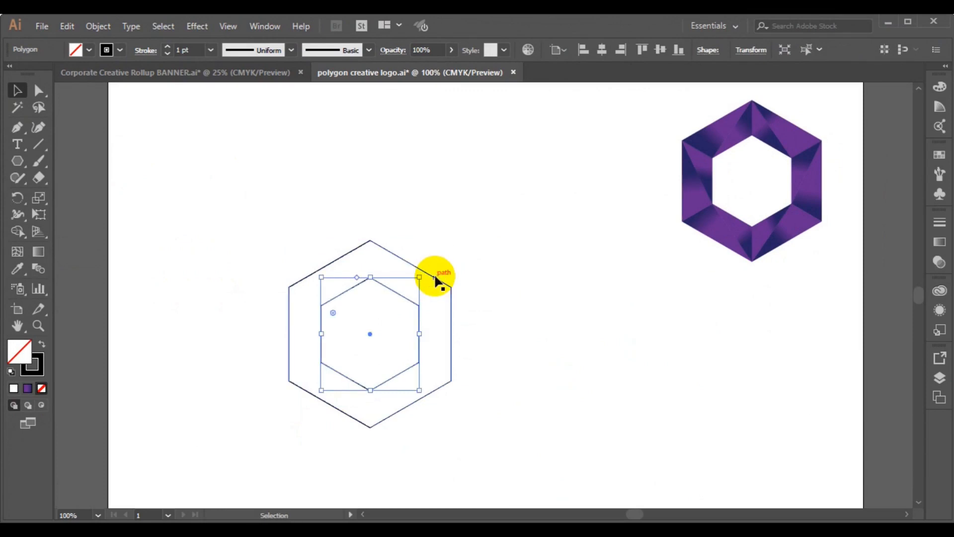
{"action": "left_click", "coordinate": [243, 336]}
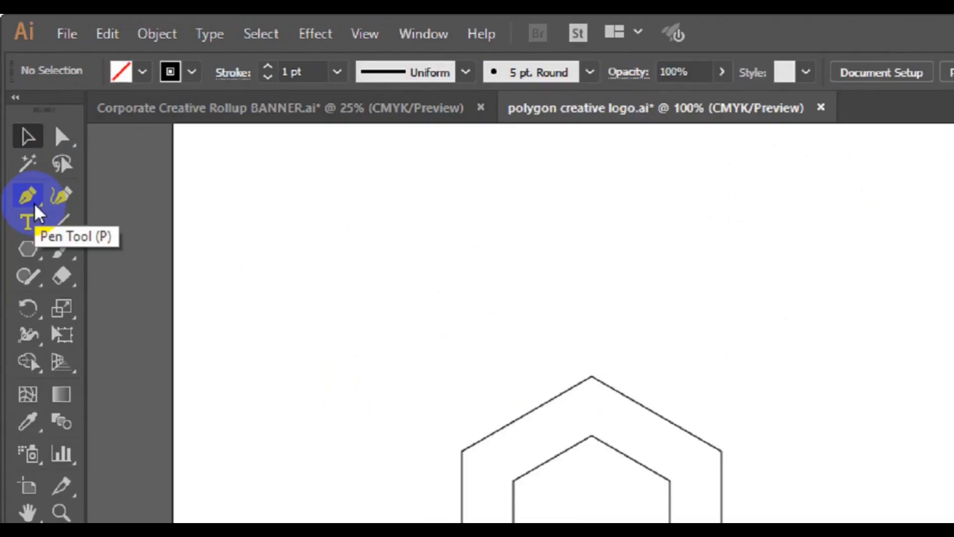
Step: With the Pen tool, draw a closed triangle joining the outer top, inner upper-right and outer upper-right corners of the hexagons
{"action": "left_click", "coordinate": [20, 130]}
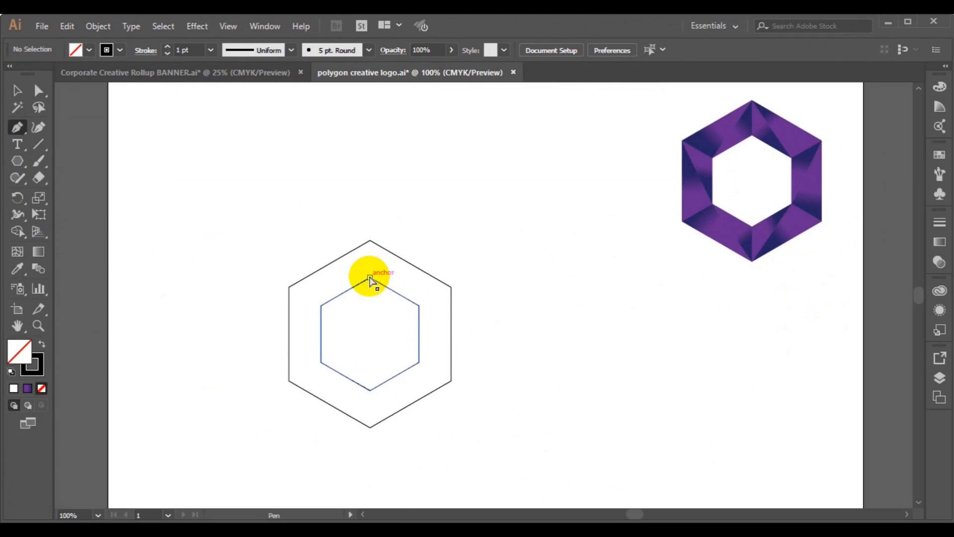
{"action": "left_click", "coordinate": [369, 241]}
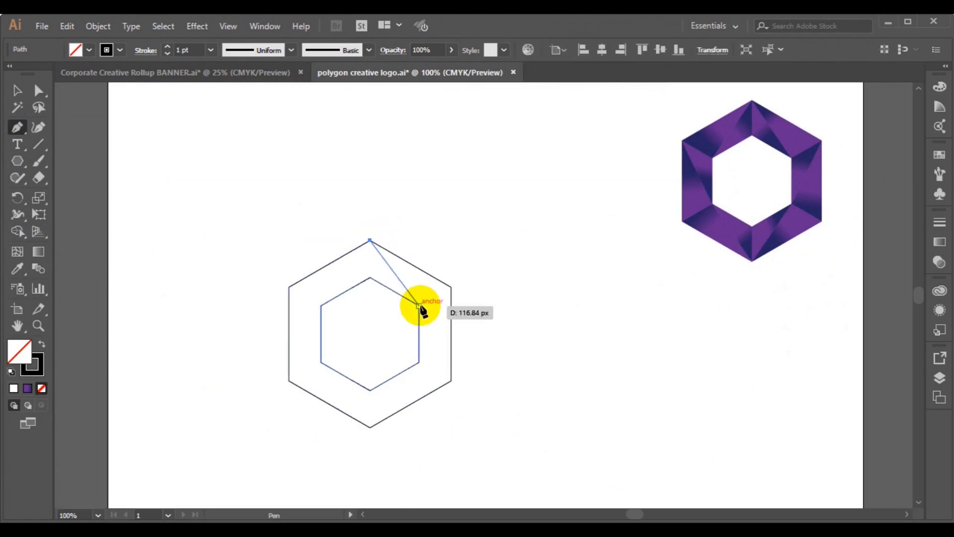
{"action": "left_click", "coordinate": [420, 306]}
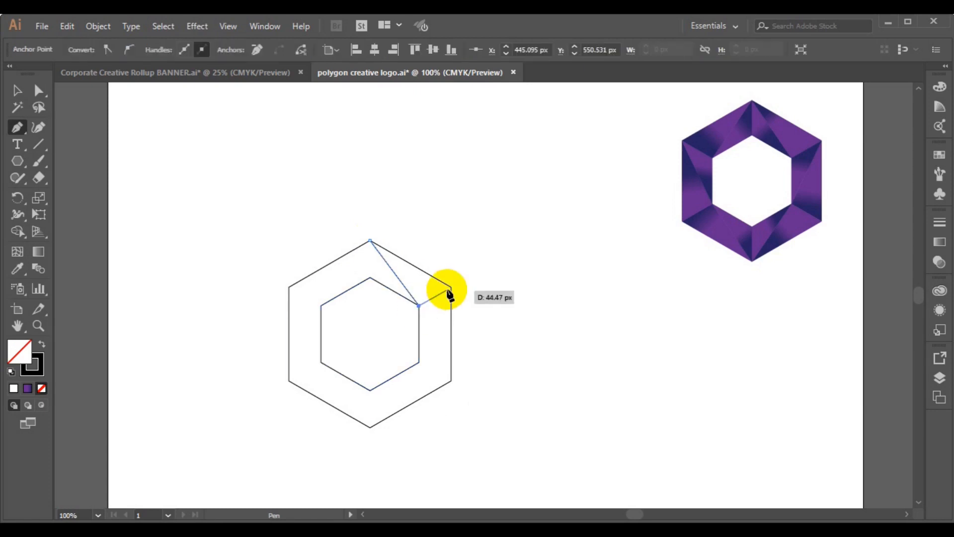
{"action": "left_click", "coordinate": [450, 288]}
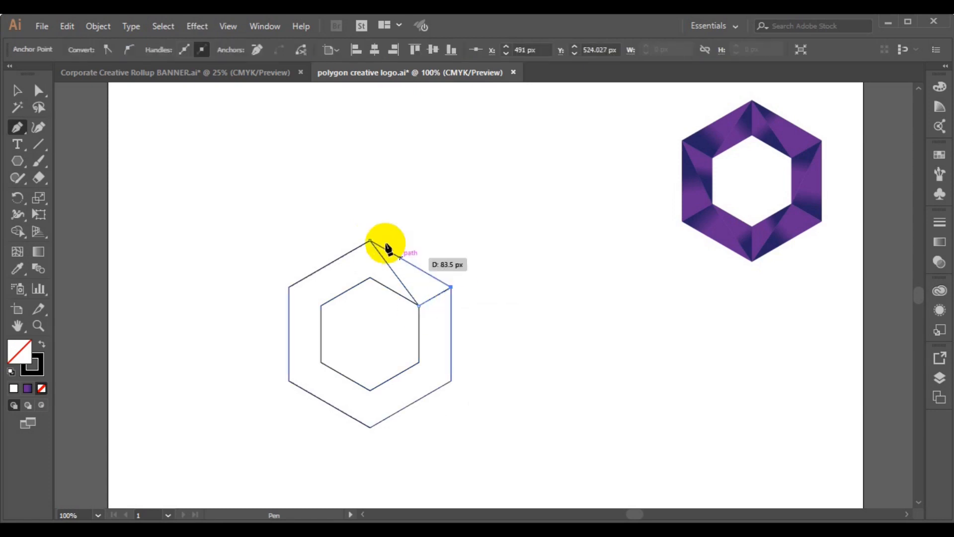
{"action": "left_click", "coordinate": [370, 242]}
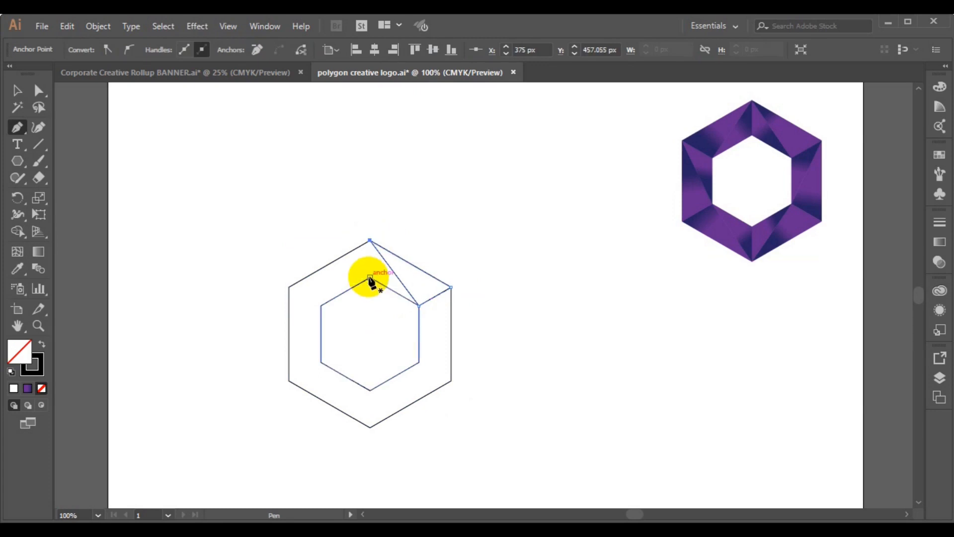
Step: Draw a vertical line joining the top corners of the inner and outer hexagons, and end the path
{"action": "left_click", "coordinate": [370, 277]}
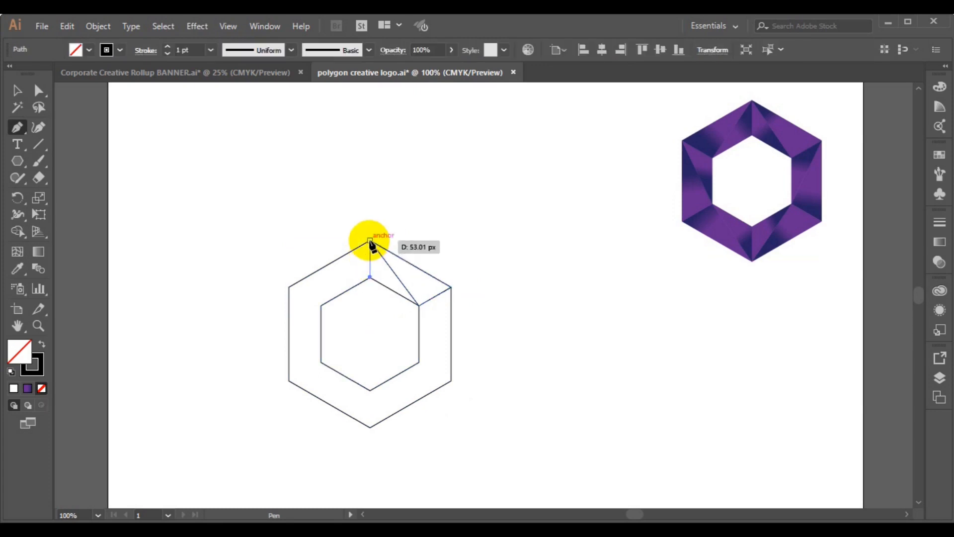
{"action": "left_click", "coordinate": [370, 242]}
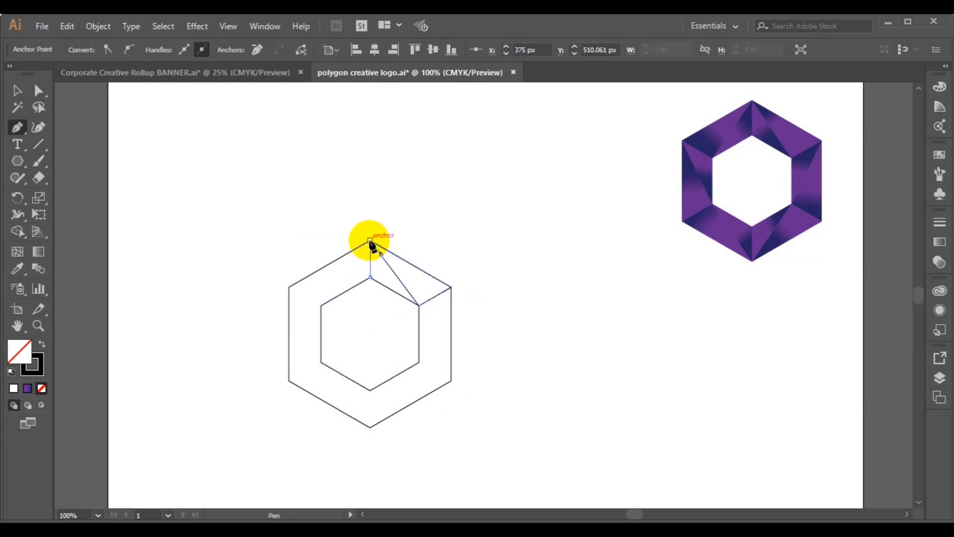
{"action": "left_click", "coordinate": [398, 233], "text": "ctrl"}
Step: Draw lines from the outer hexagon's upper-left corner to the inner hexagon's top and upper-left corners
{"action": "left_click", "coordinate": [290, 288]}
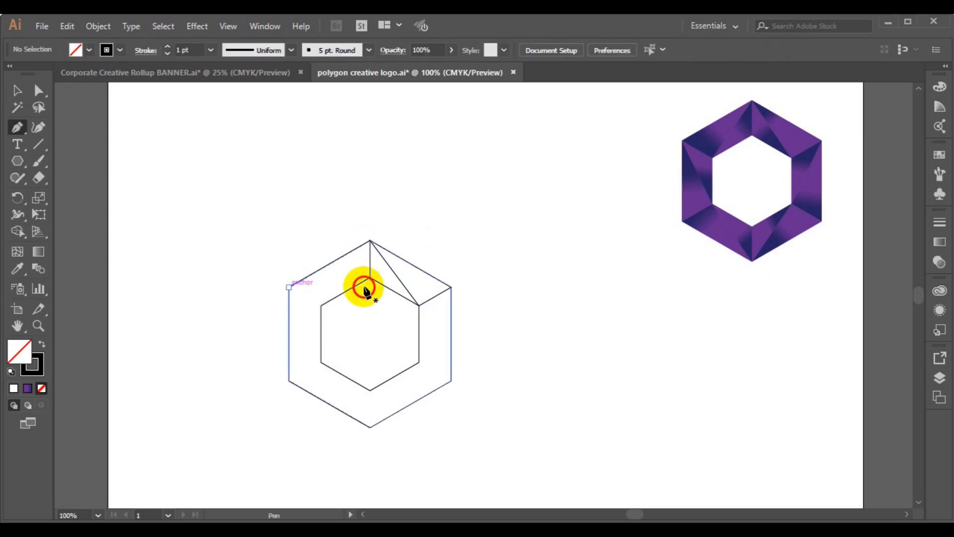
{"action": "left_click", "coordinate": [369, 277]}
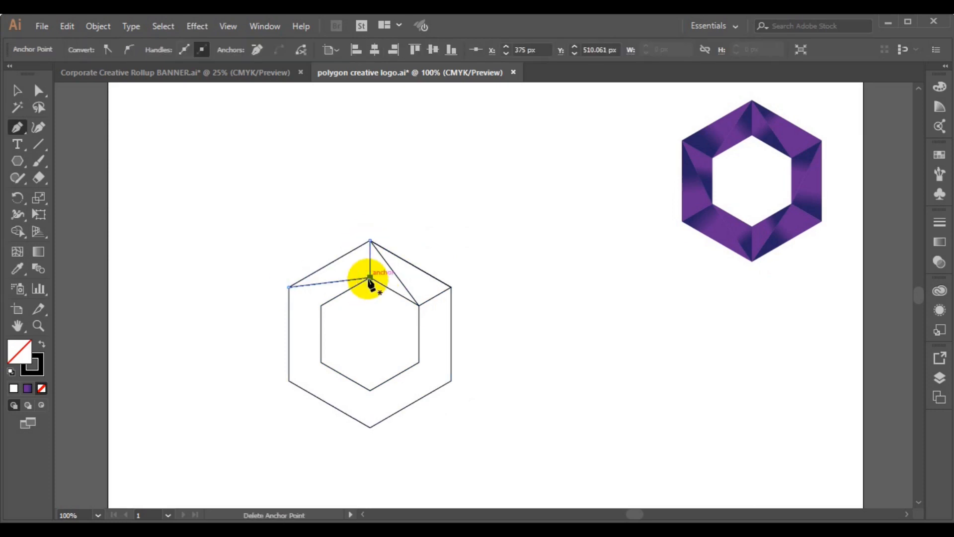
{"action": "left_click", "coordinate": [321, 307]}
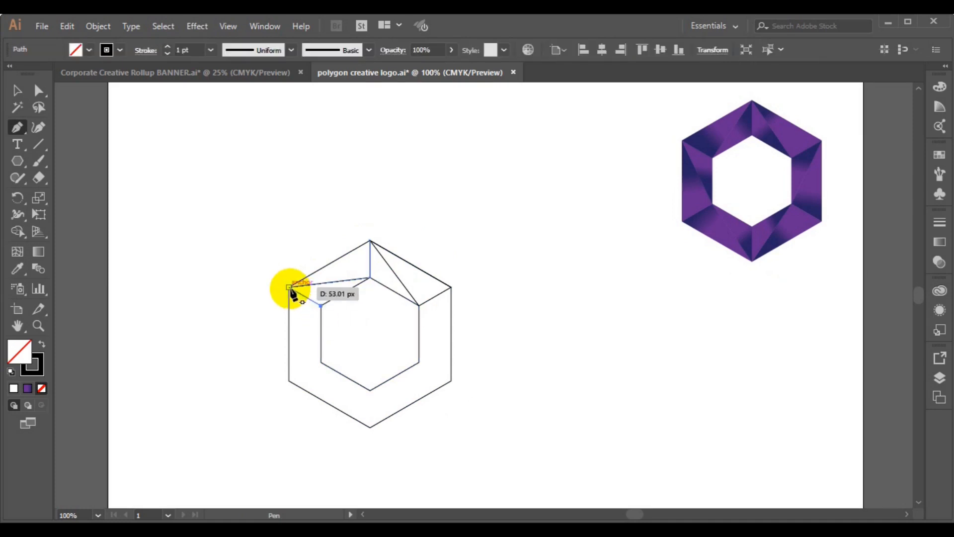
{"action": "left_click", "coordinate": [289, 288]}
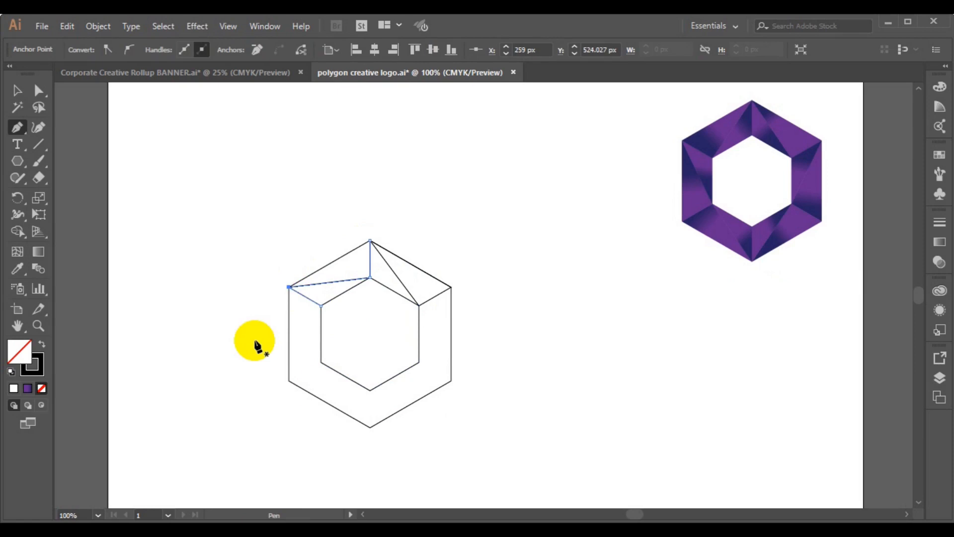
Step: Draw a diagonal line from the inner hexagon's lower-left corner to the outer hexagon's upper-left corner
{"action": "left_click", "coordinate": [289, 380]}
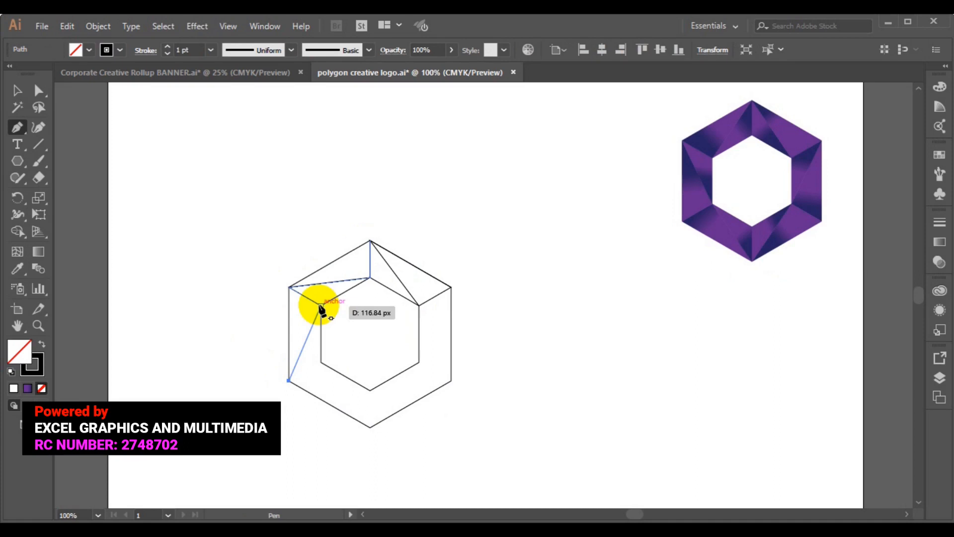
{"action": "left_click", "coordinate": [205, 370], "text": "ctrl"}
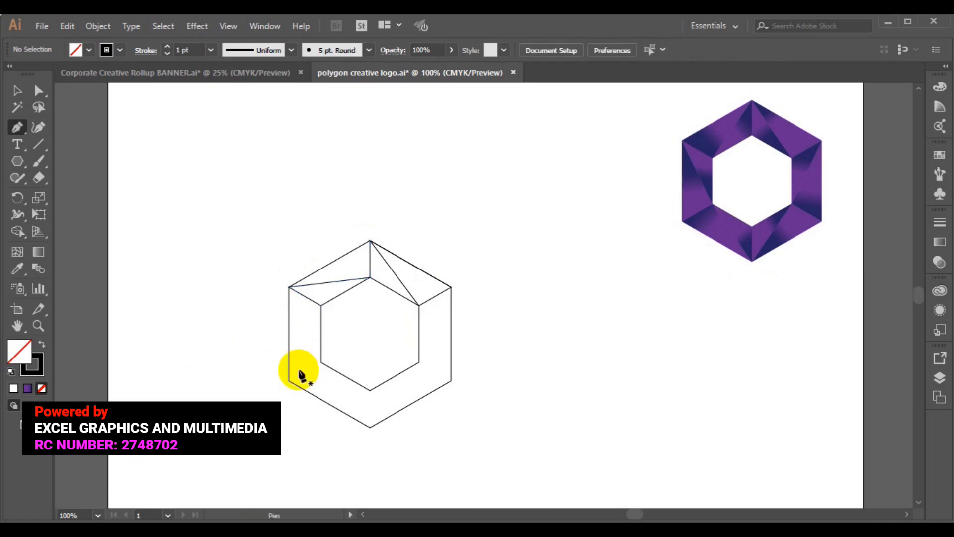
{"action": "left_click", "coordinate": [320, 361]}
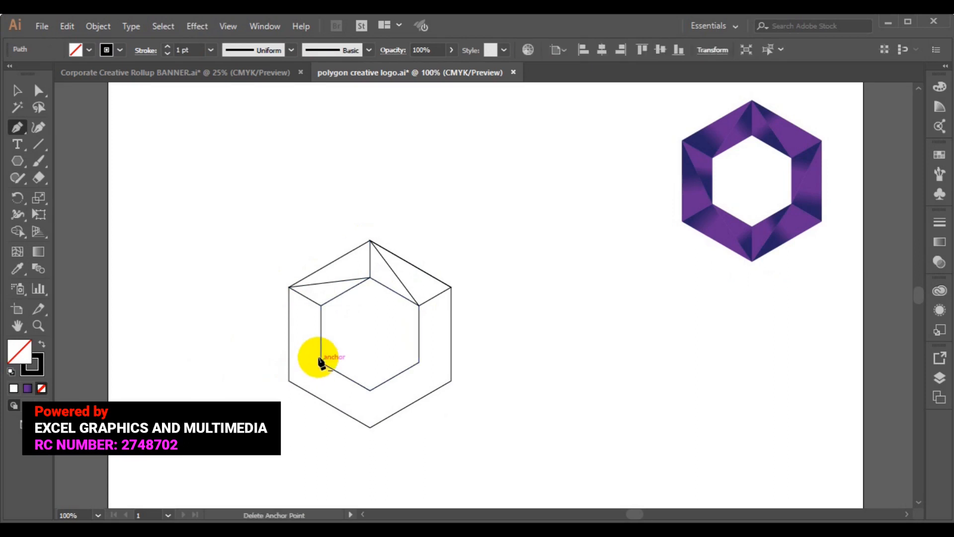
{"action": "left_click", "coordinate": [290, 287]}
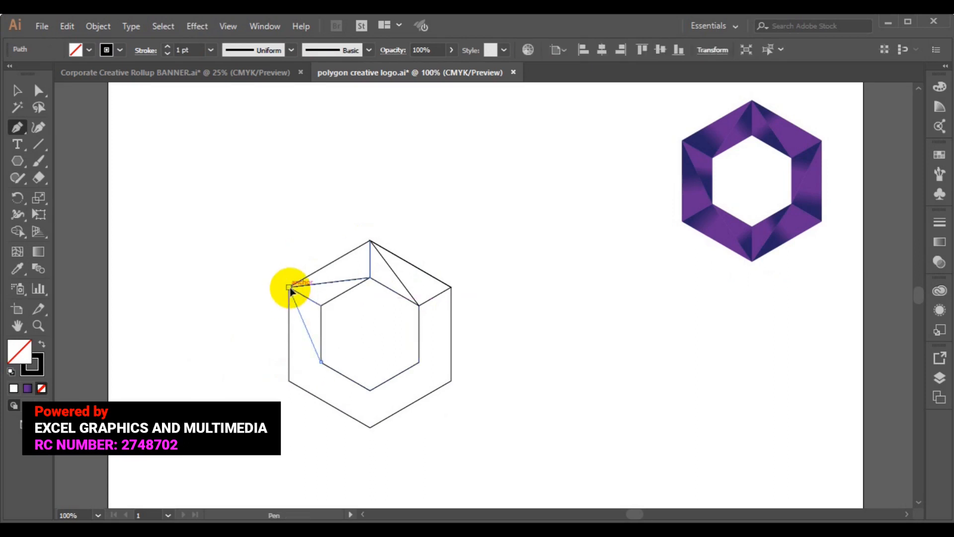
{"action": "left_click", "coordinate": [200, 358], "text": "ctrl"}
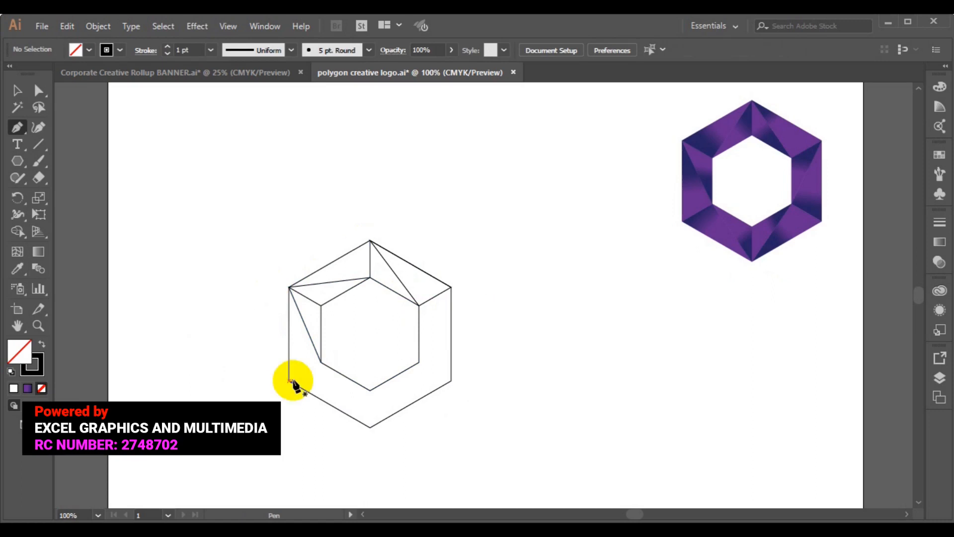
Step: Draw lines from the inner hexagon's lower-left corner to the outer hexagon's lower-left and bottom corners, and end the path
{"action": "left_click", "coordinate": [289, 381]}
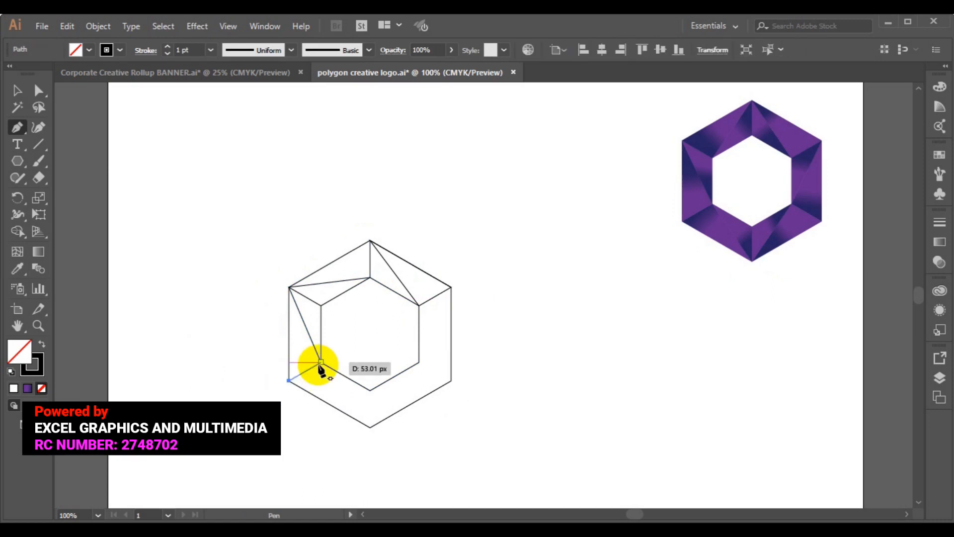
{"action": "left_click", "coordinate": [321, 363]}
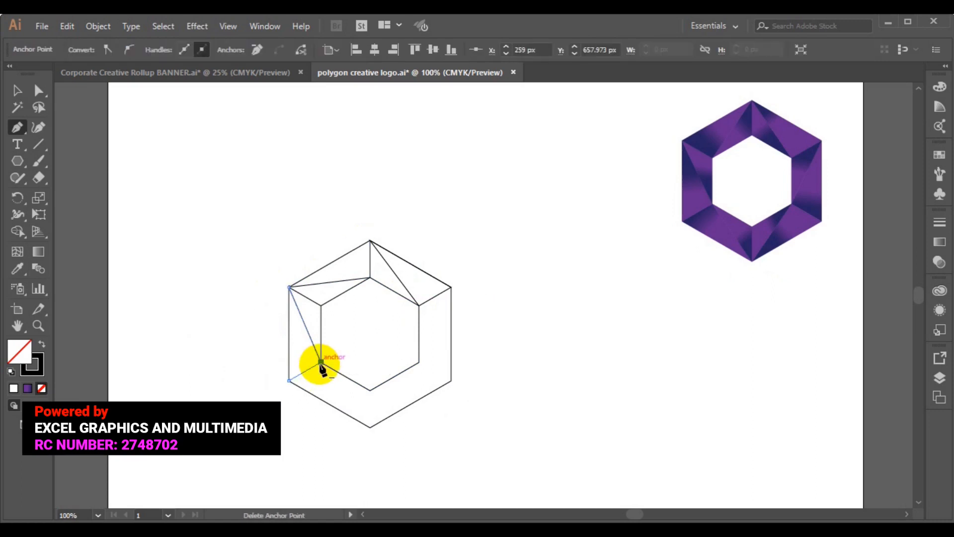
{"action": "left_click", "coordinate": [371, 428]}
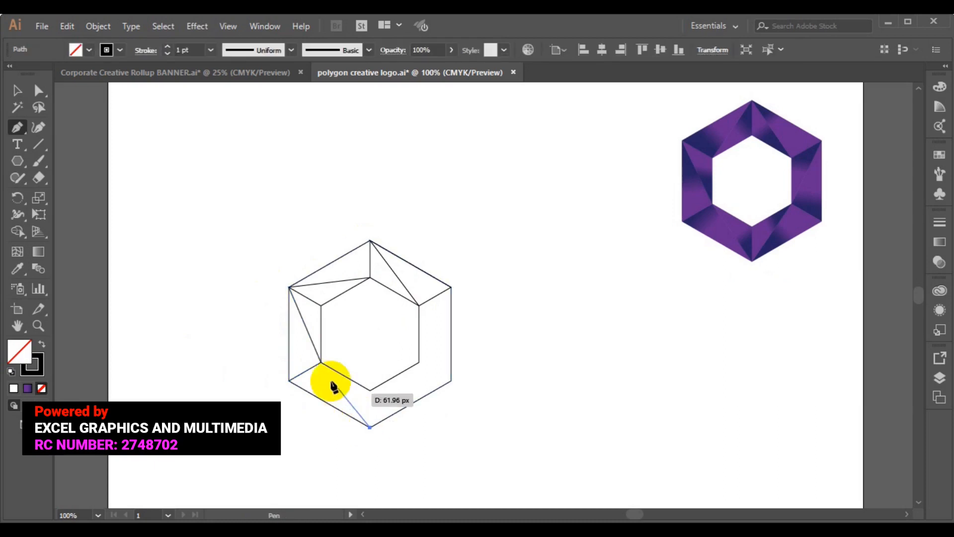
{"action": "left_click", "coordinate": [321, 362]}
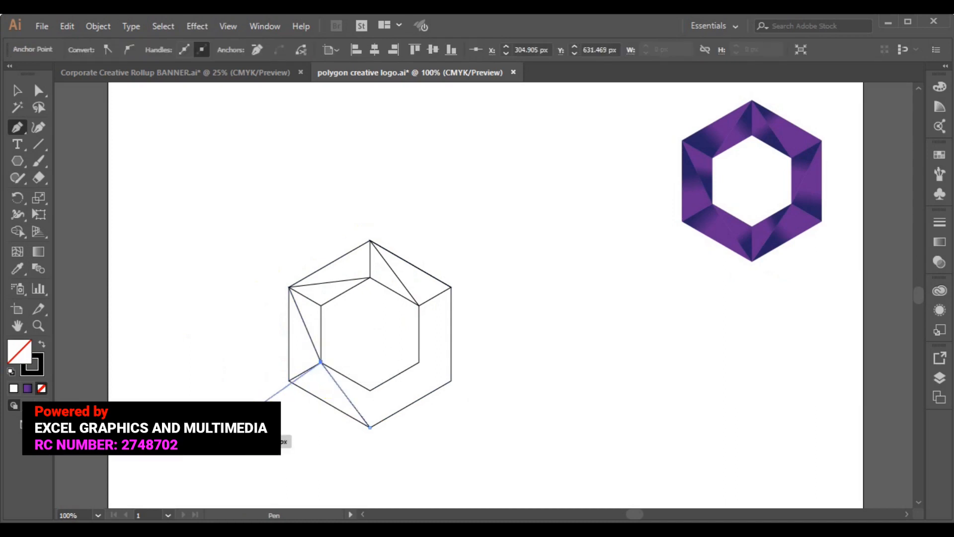
{"action": "left_click", "coordinate": [228, 427], "text": "ctrl"}
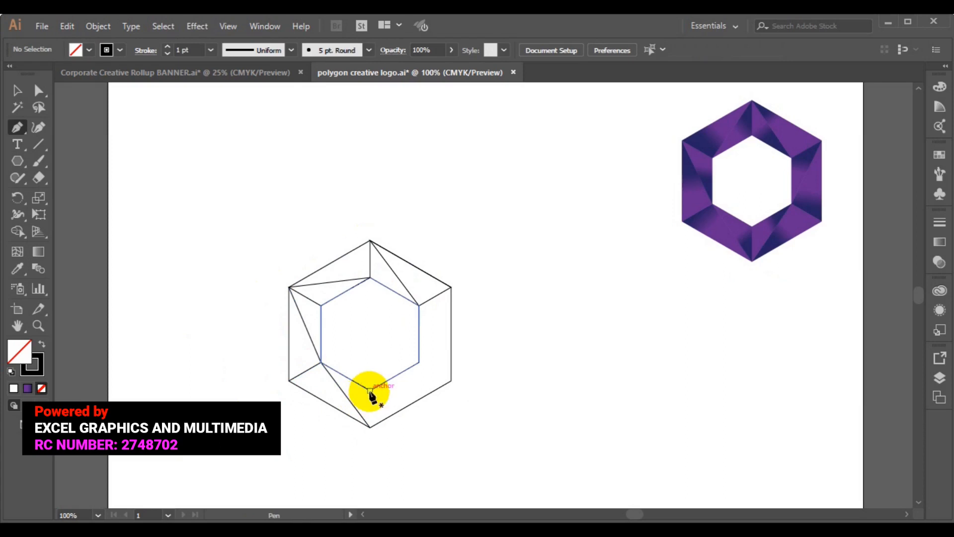
Step: Draw lines from the outer hexagon's bottom corner to the inner hexagon's bottom and lower-right corners, and end the path
{"action": "left_click", "coordinate": [369, 391]}
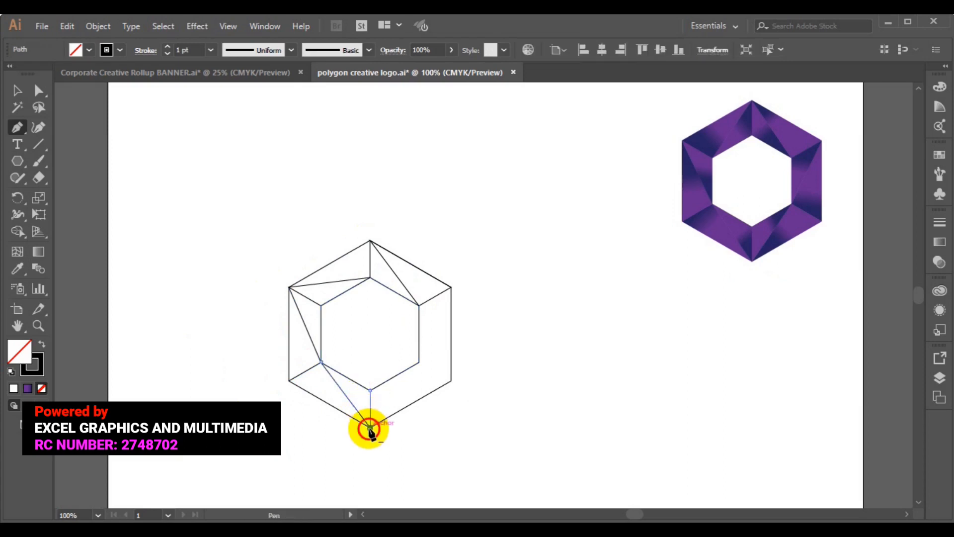
{"action": "left_click", "coordinate": [370, 427]}
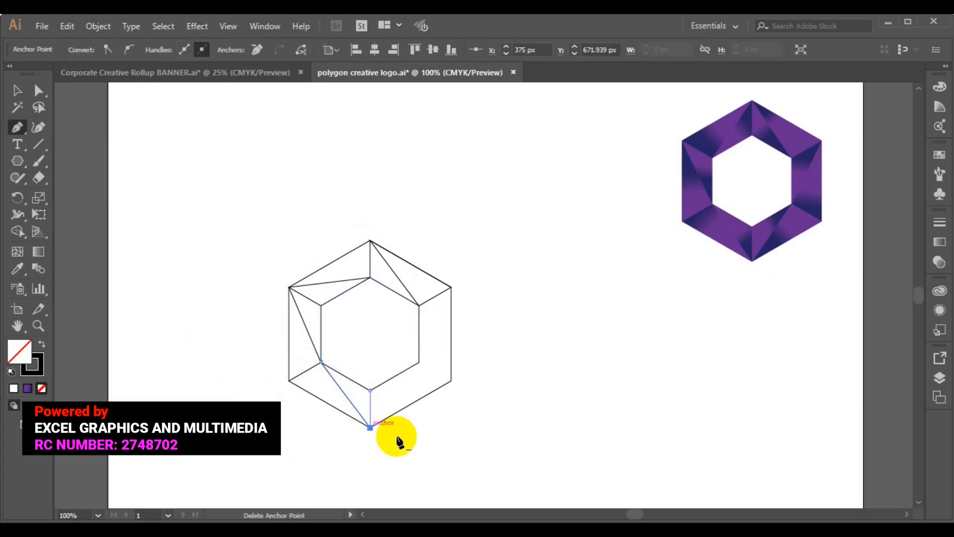
{"action": "left_click", "coordinate": [419, 362]}
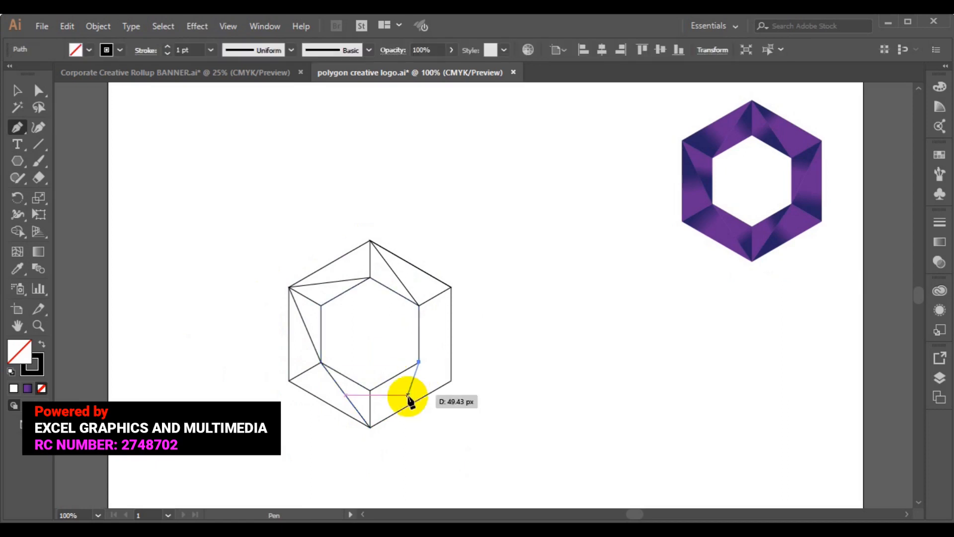
{"action": "left_click", "coordinate": [370, 427]}
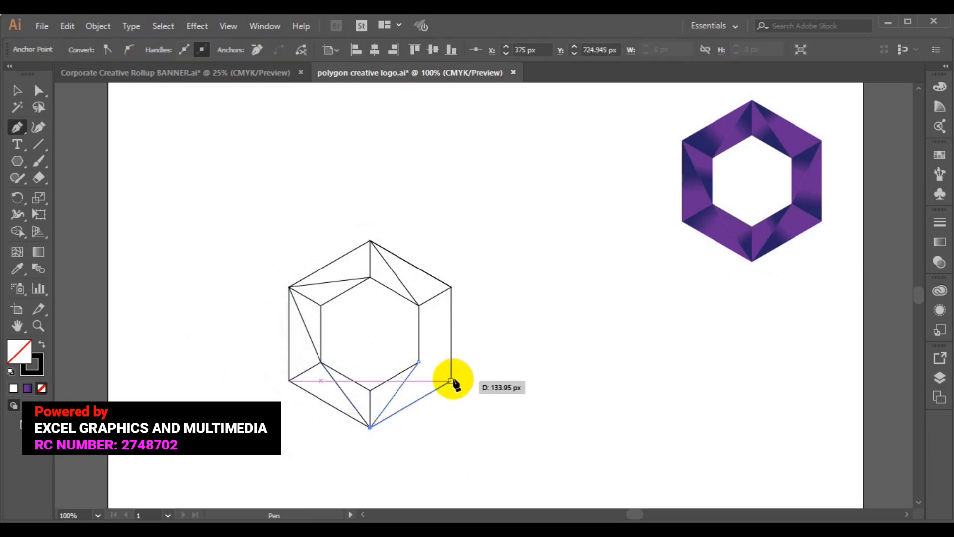
{"action": "left_click", "coordinate": [451, 381]}
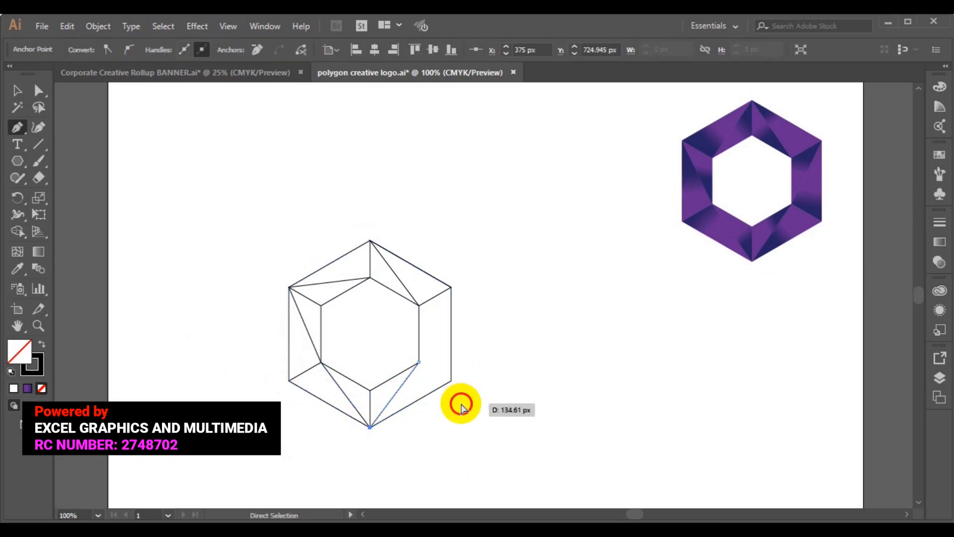
{"action": "left_click", "coordinate": [456, 393], "text": "ctrl"}
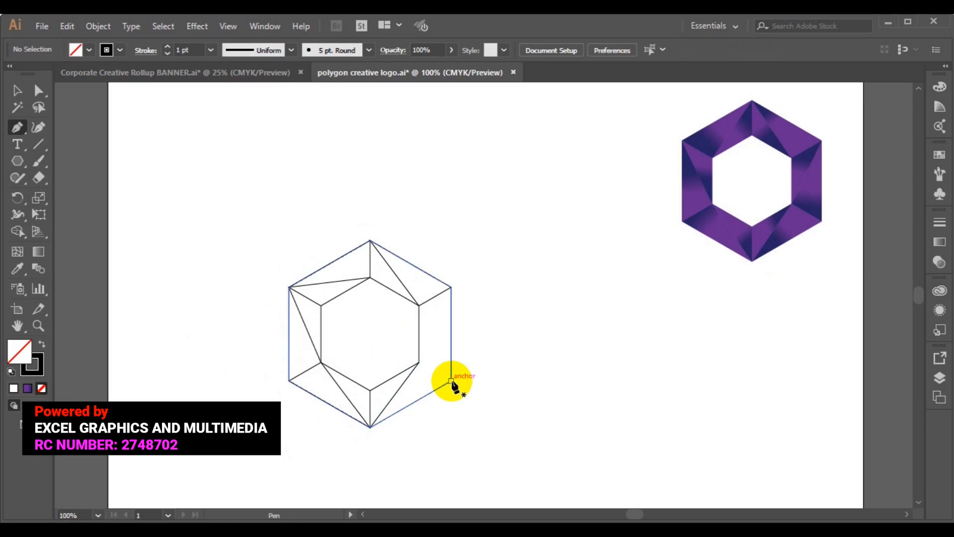
Step: Draw lines from the inner hexagon's lower-right corner to the outer hexagon's lower-right and upper-right corners, and end the path
{"action": "left_click", "coordinate": [451, 380]}
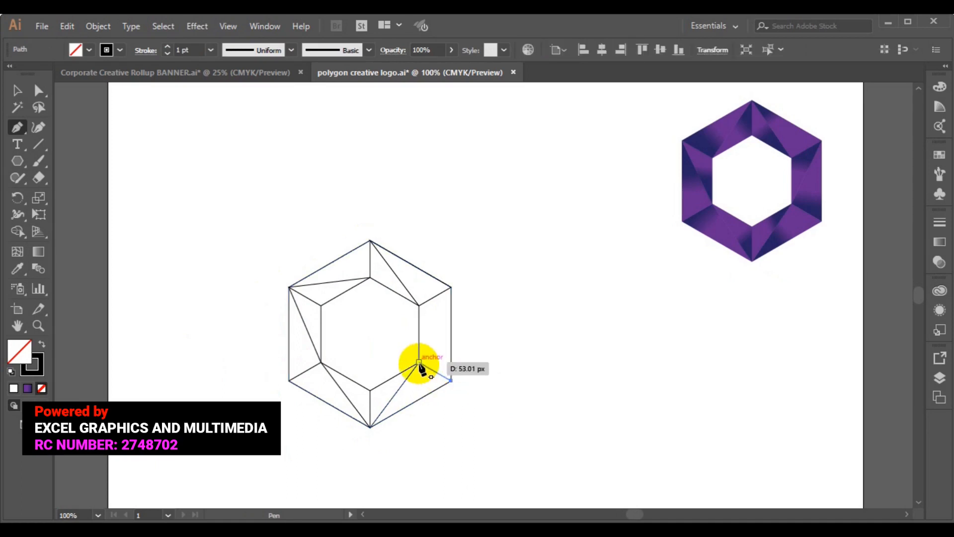
{"action": "left_click", "coordinate": [419, 364]}
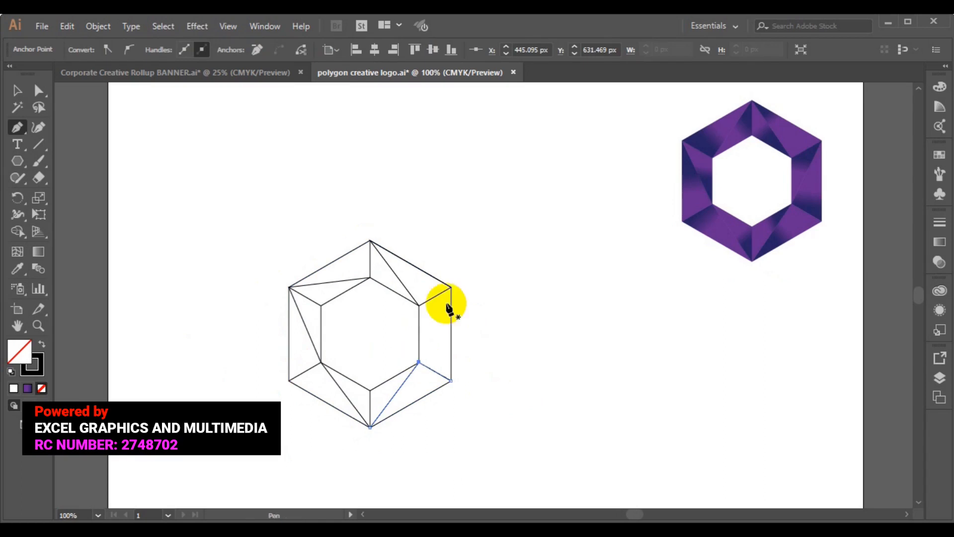
{"action": "left_click", "coordinate": [450, 289]}
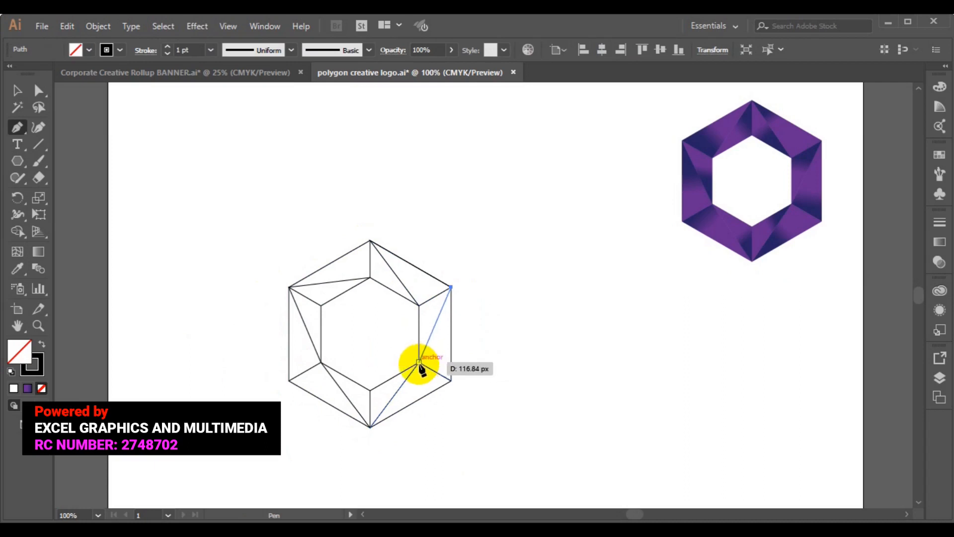
{"action": "left_click", "coordinate": [419, 363]}
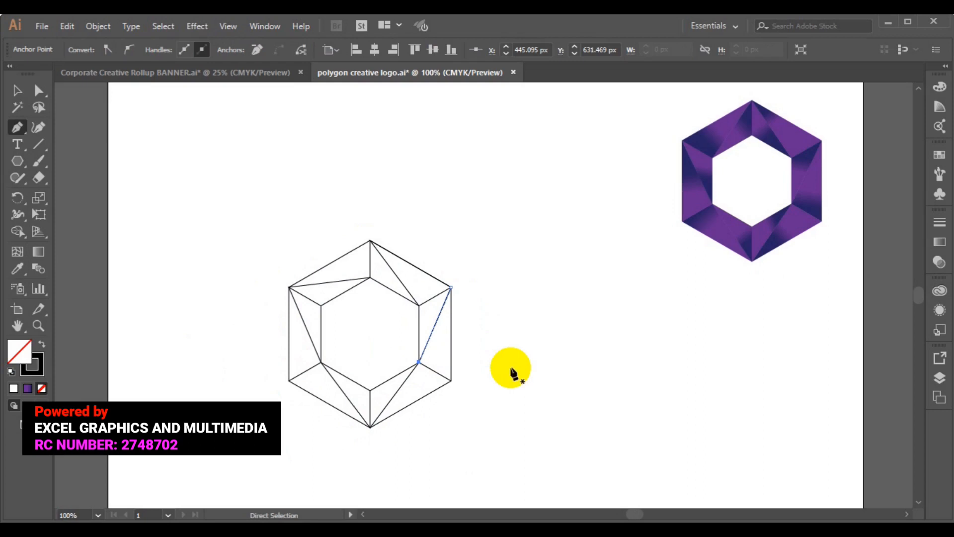
{"action": "left_click", "coordinate": [512, 372], "text": "ctrl"}
Step: Select the whole hexagon line drawing, activate the Shape Builder tool and set the fill colour to black
{"action": "left_click", "coordinate": [15, 93]}
{"action": "left_click_drag", "start_coordinate": [127, 181], "coordinate": [482, 449]}
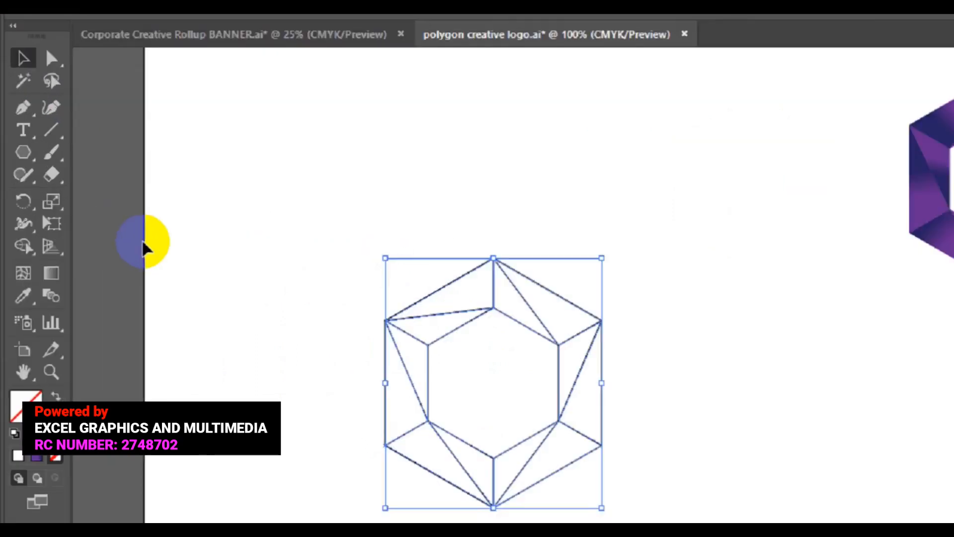
{"action": "left_click", "coordinate": [42, 291]}
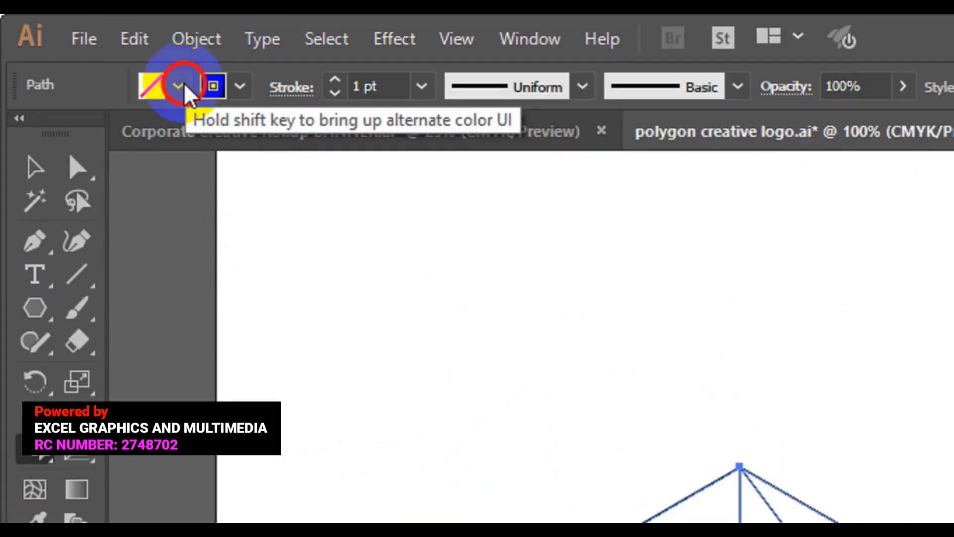
{"action": "left_click", "coordinate": [179, 85]}
{"action": "left_click", "coordinate": [78, 135]}
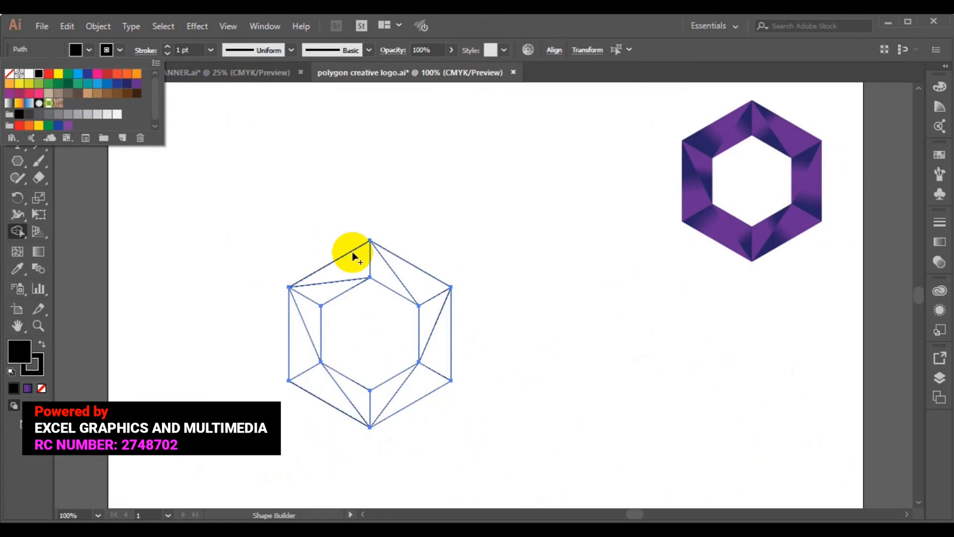
Step: With the Shape Builder, turn all twelve triangular facets of the hexagon ring into separate black shapes, leaving the centre unfilled
{"action": "left_click", "coordinate": [352, 258]}
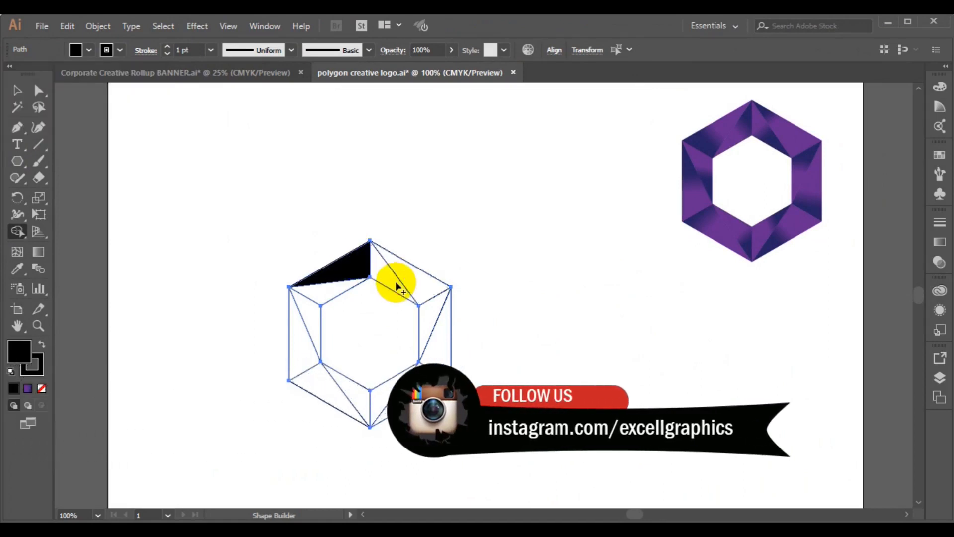
{"action": "left_click", "coordinate": [413, 284]}
{"action": "left_click", "coordinate": [413, 284]}
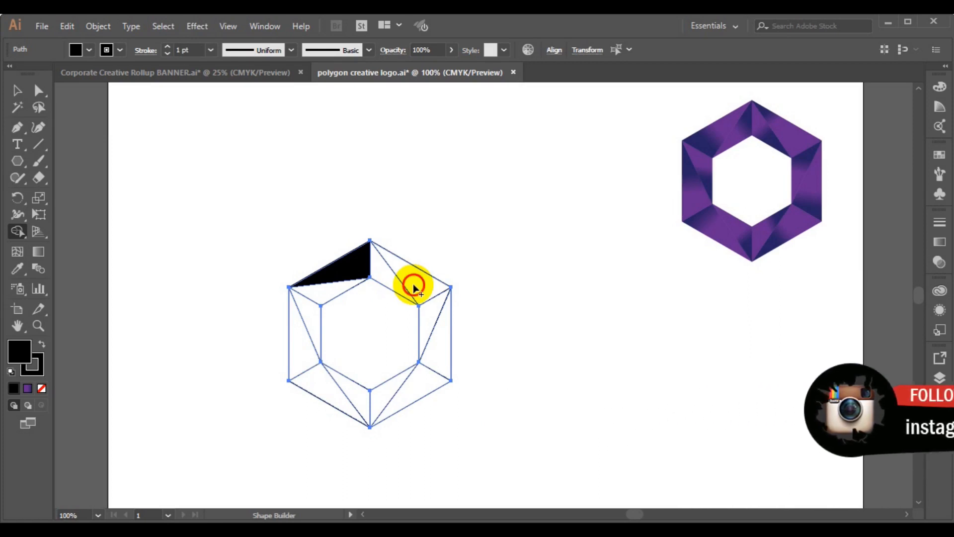
{"action": "left_click", "coordinate": [413, 285]}
{"action": "left_click", "coordinate": [396, 286]}
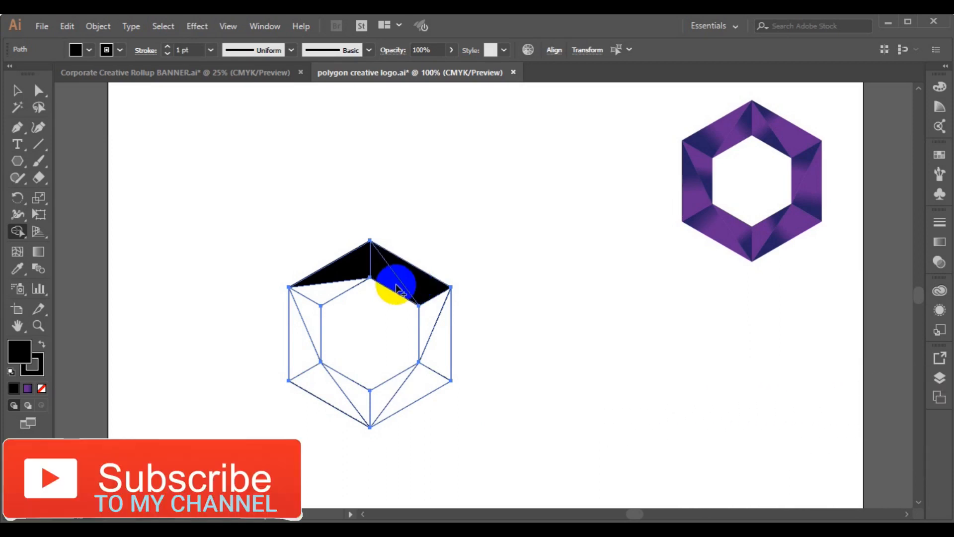
{"action": "left_click", "coordinate": [429, 326]}
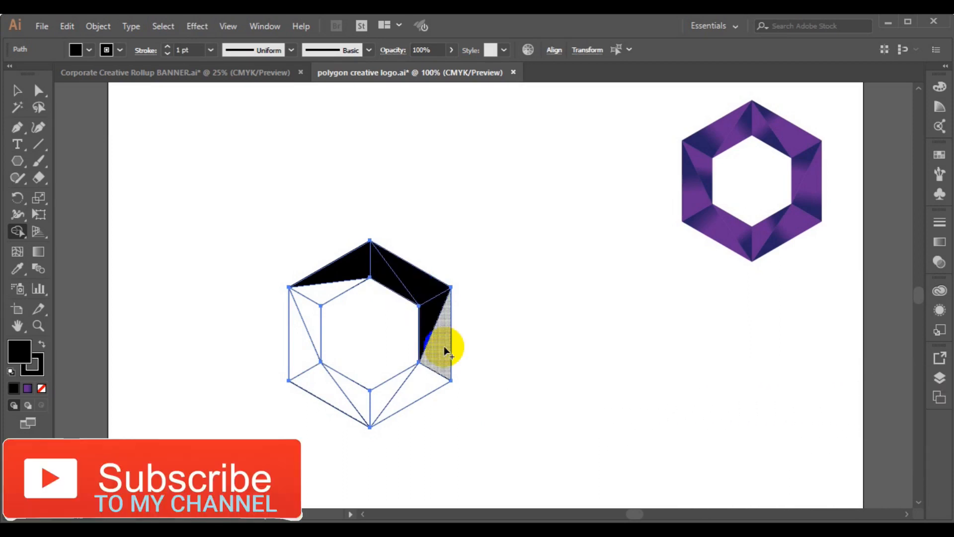
{"action": "left_click", "coordinate": [445, 349]}
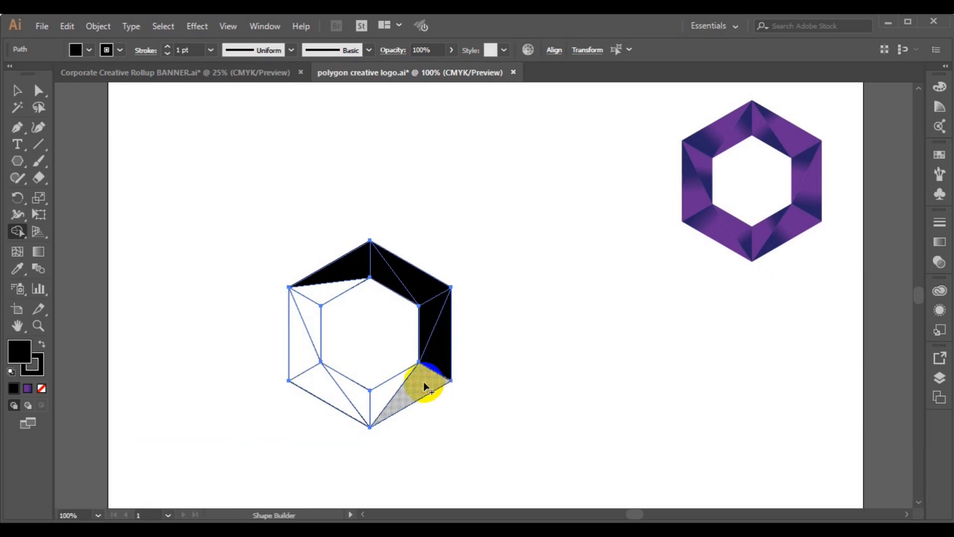
{"action": "left_click", "coordinate": [425, 387]}
{"action": "left_click", "coordinate": [386, 389]}
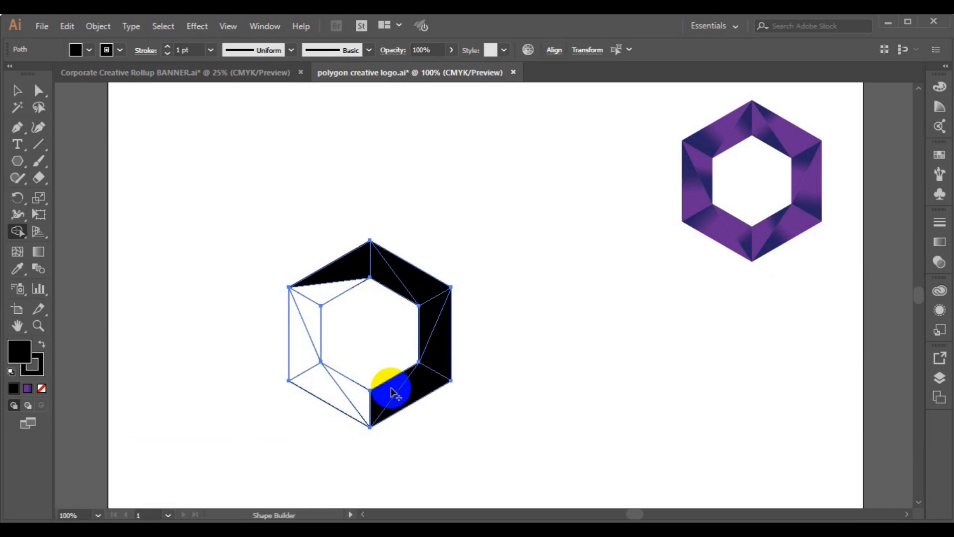
{"action": "left_click", "coordinate": [360, 394]}
{"action": "left_click", "coordinate": [324, 391]}
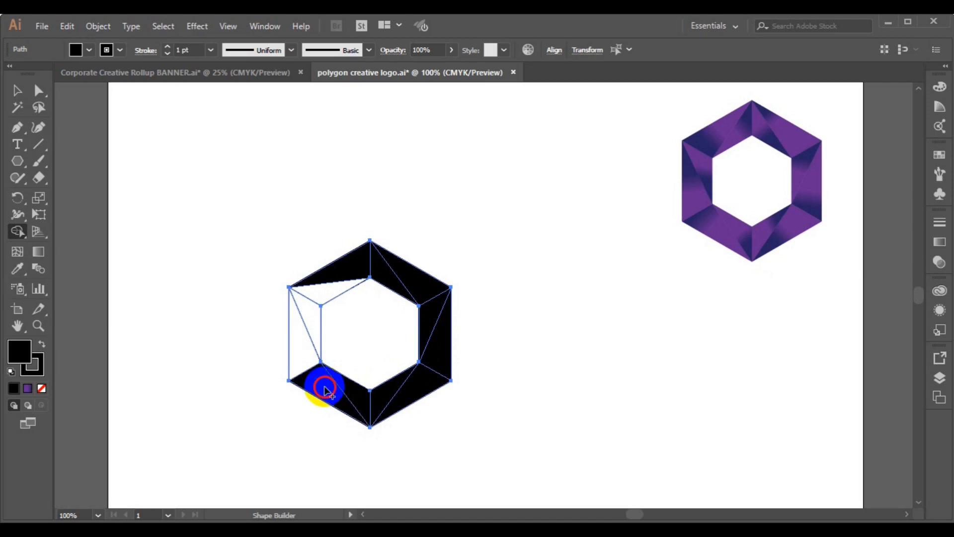
{"action": "left_click", "coordinate": [300, 348]}
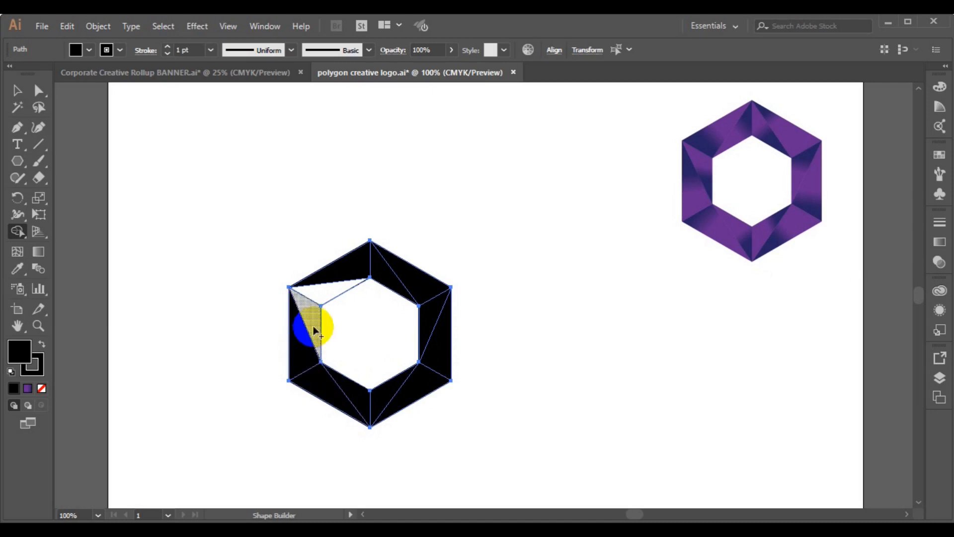
{"action": "left_click", "coordinate": [314, 330]}
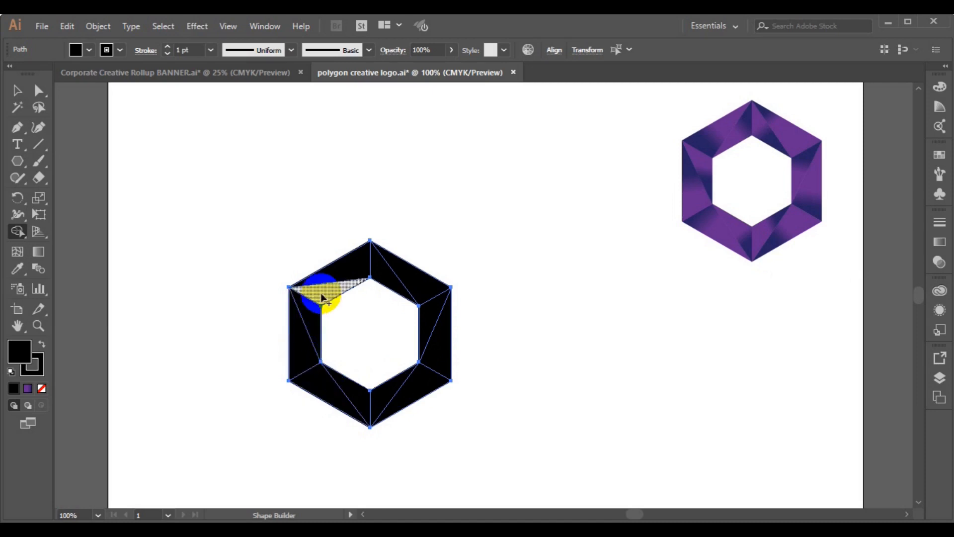
{"action": "left_click", "coordinate": [322, 297]}
Step: Move all twelve black facets together clear of the original line drawing, and delete the leftover inner hexagon and stray path
{"action": "left_click", "coordinate": [17, 90]}
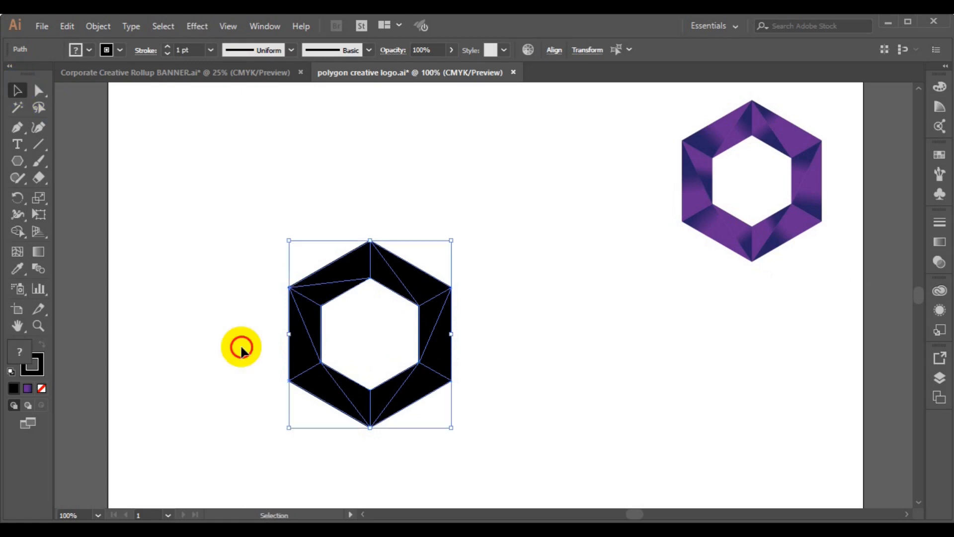
{"action": "left_click", "coordinate": [230, 318]}
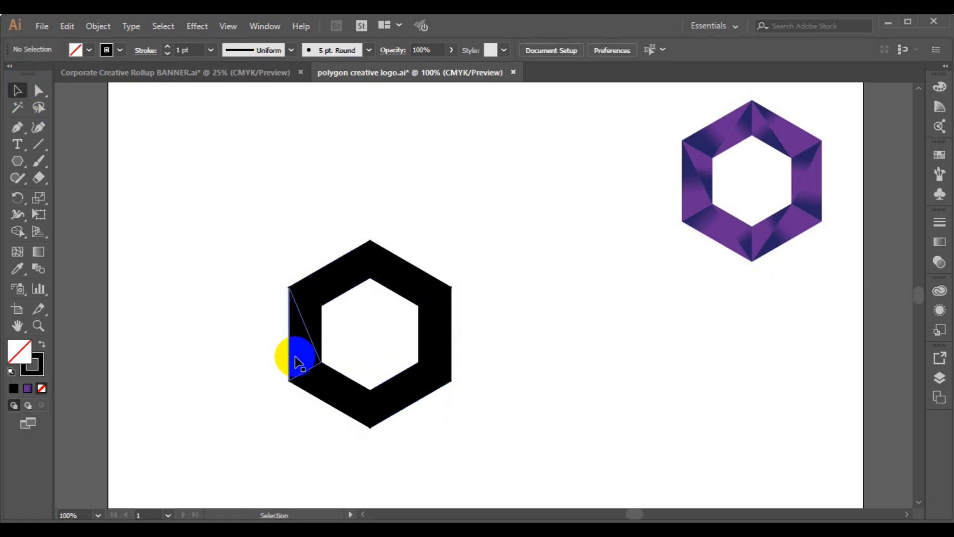
{"action": "left_click", "coordinate": [302, 355]}
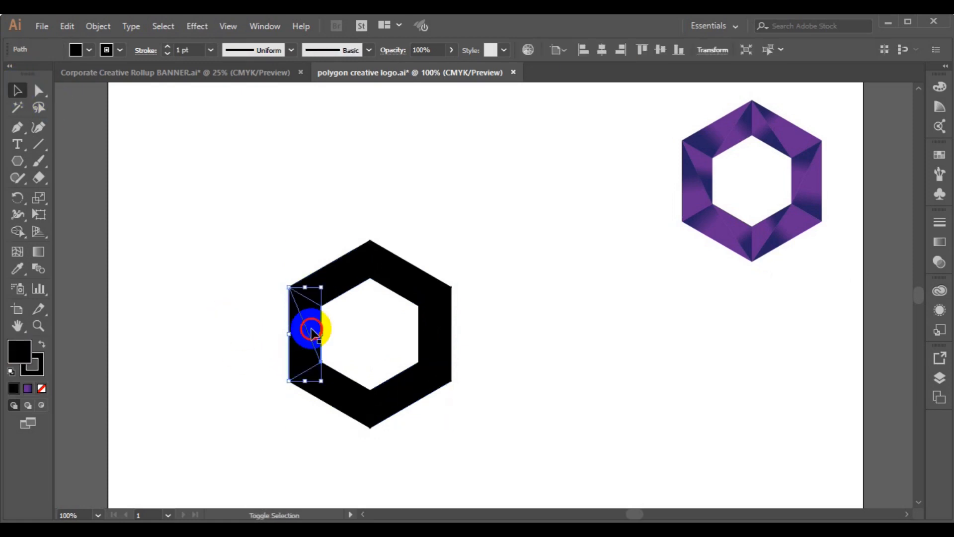
{"action": "left_click", "coordinate": [325, 279], "text": "shift"}
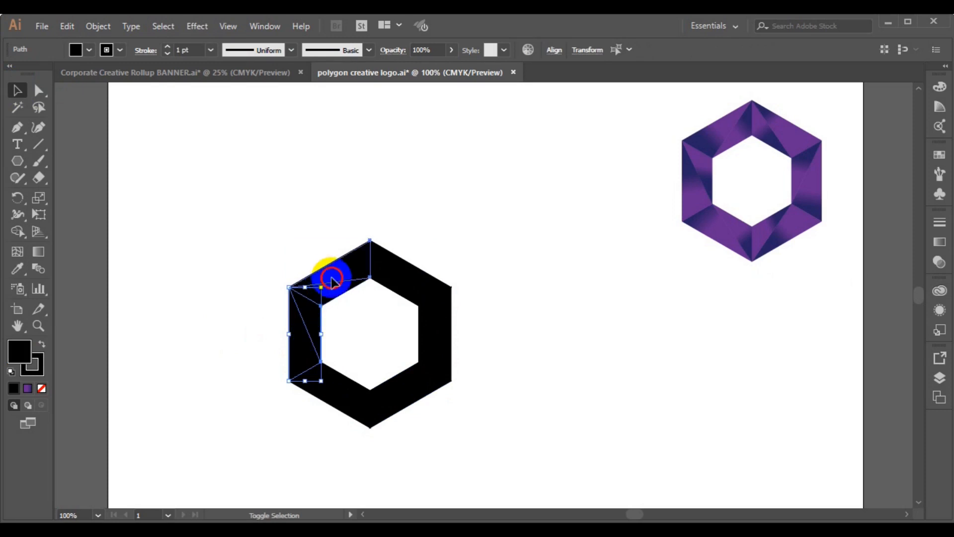
{"action": "left_click", "coordinate": [336, 294], "text": "shift"}
{"action": "left_click", "coordinate": [390, 279], "text": "shift"}
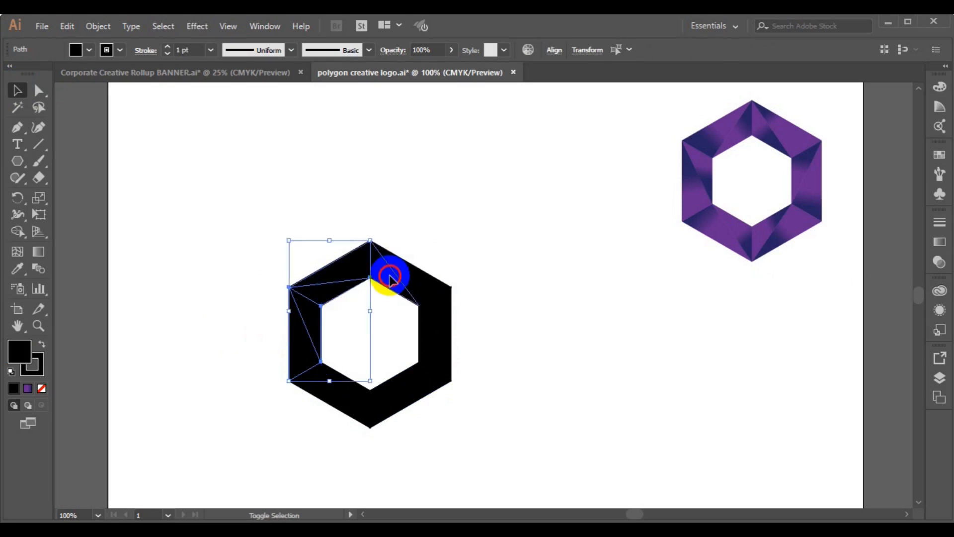
{"action": "left_click", "coordinate": [446, 328], "text": "shift"}
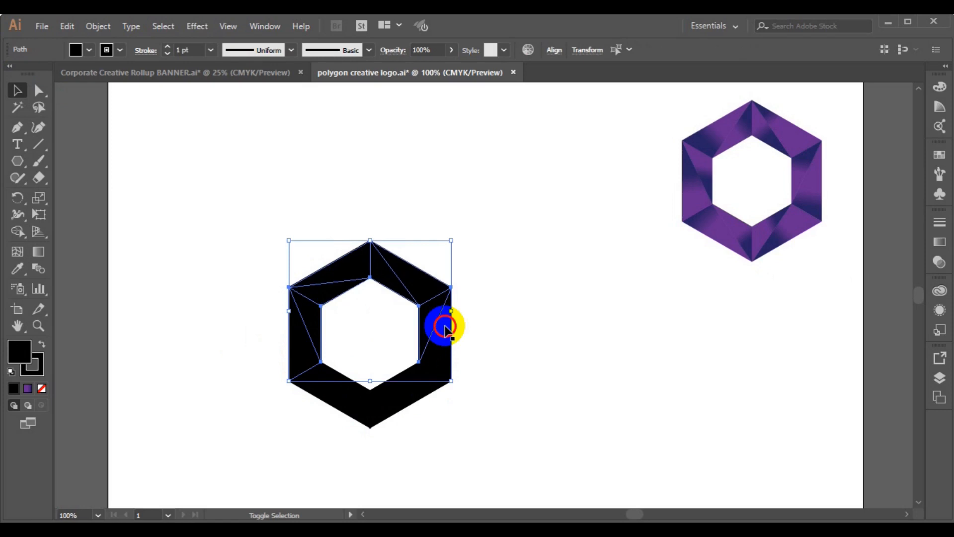
{"action": "left_click", "coordinate": [425, 382], "text": "shift"}
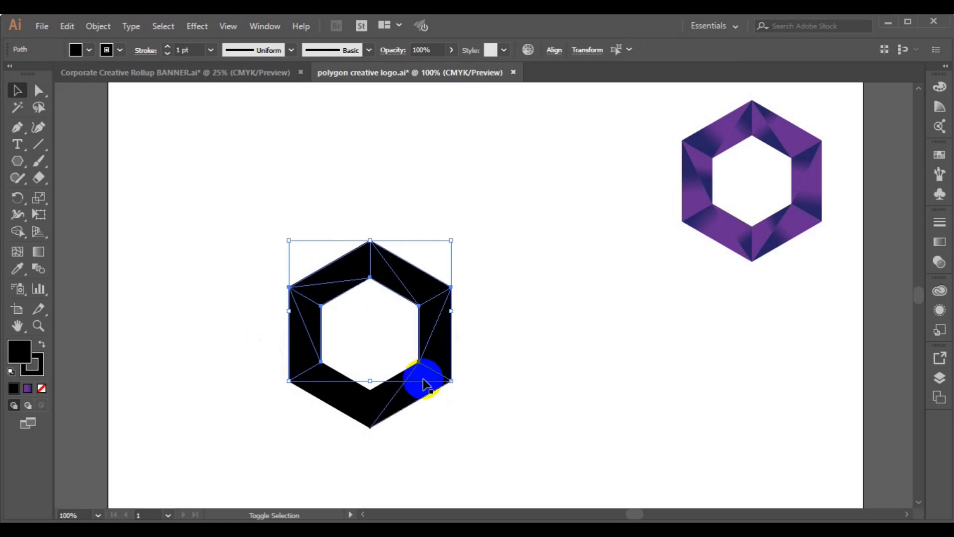
{"action": "left_click", "coordinate": [382, 395], "text": "shift"}
{"action": "left_click", "coordinate": [341, 405], "text": "shift"}
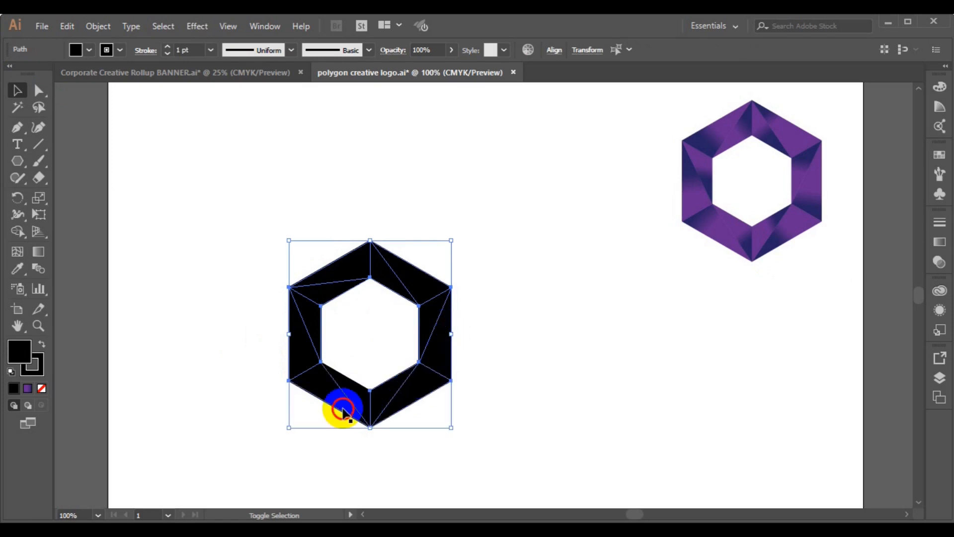
{"action": "left_click_drag", "start_coordinate": [359, 405], "coordinate": [581, 430]}
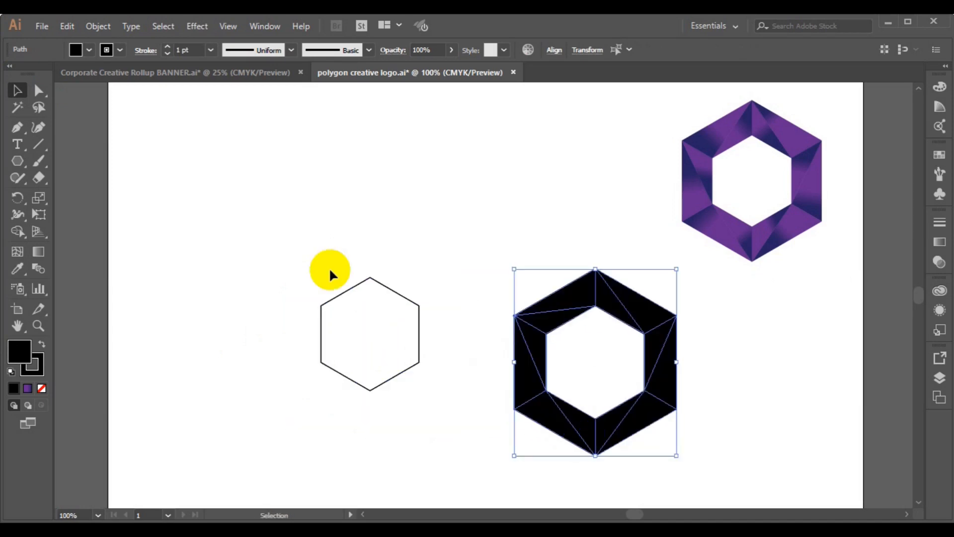
{"action": "left_click_drag", "start_coordinate": [218, 241], "coordinate": [443, 410]}
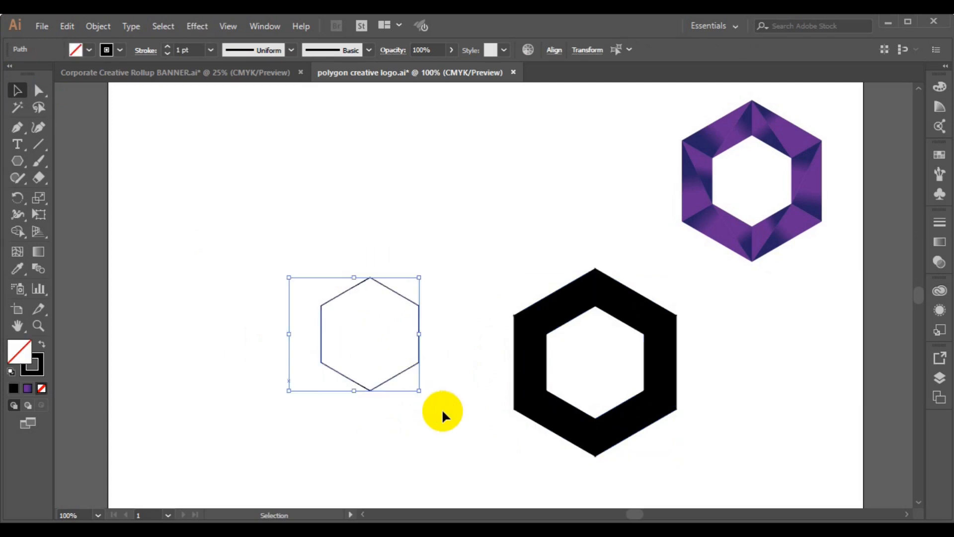
{"action": "key", "text": "Delete"}
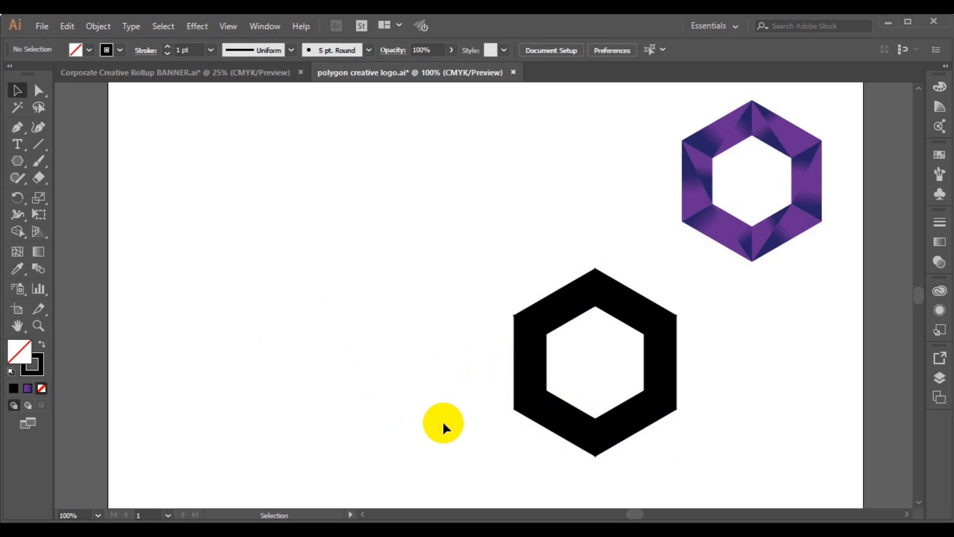
Step: Give the ring's left outer facet the purple-to-navy linear gradient fill and the reference logo's strokeless appearance, sampled with the Eyedropper
{"action": "left_click", "coordinate": [514, 363]}
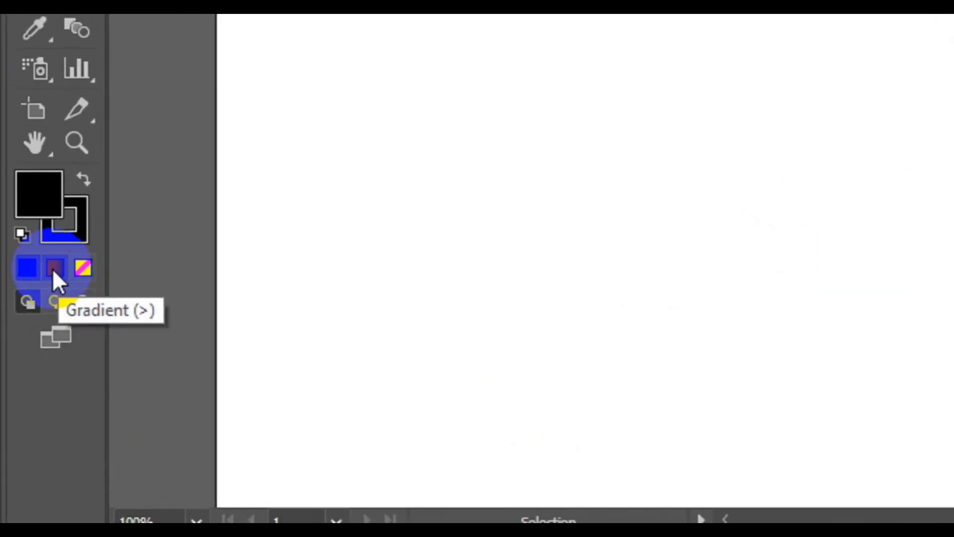
{"action": "left_click", "coordinate": [28, 388]}
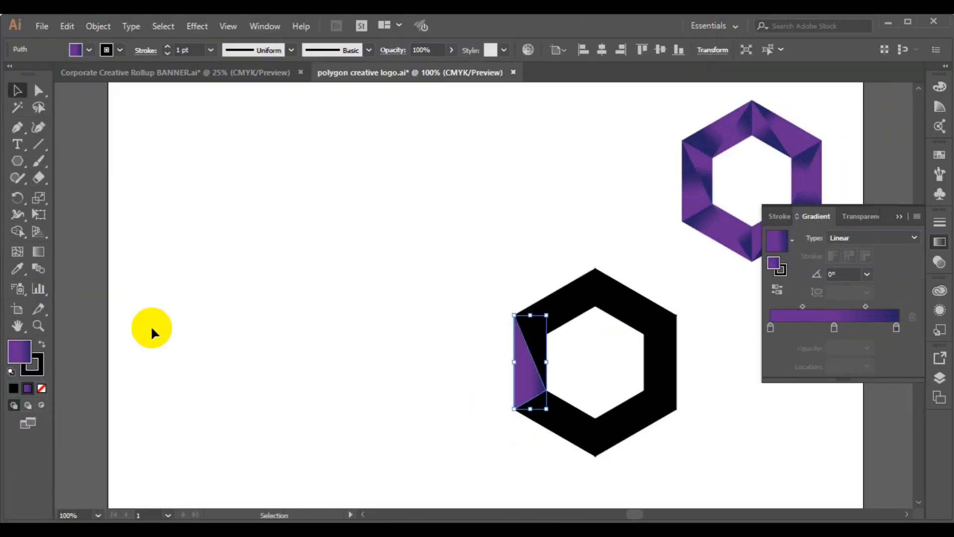
{"action": "left_click", "coordinate": [17, 269]}
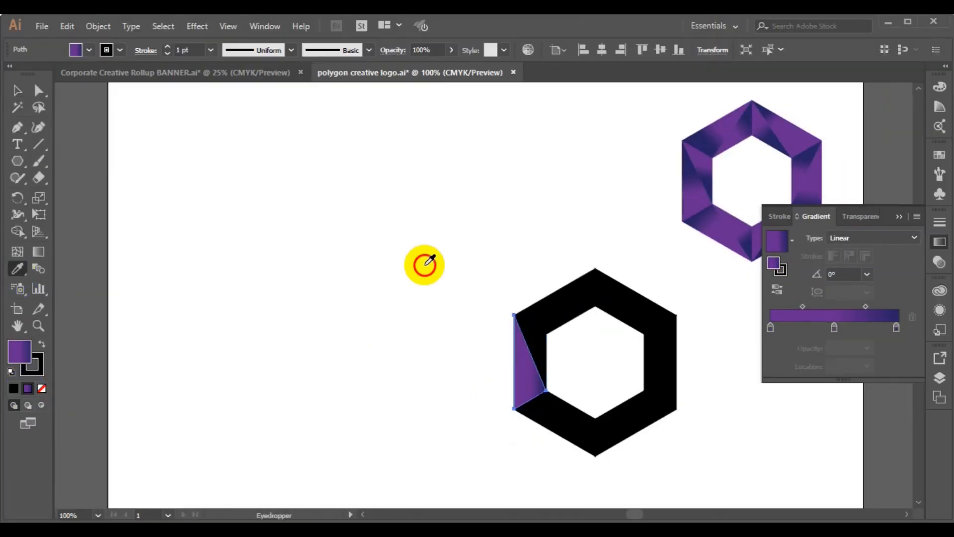
{"action": "left_click", "coordinate": [683, 199]}
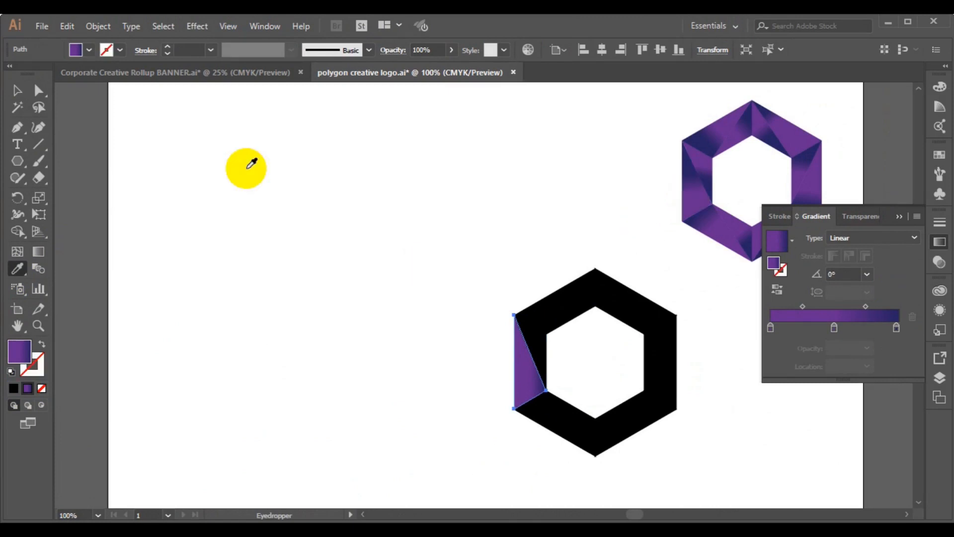
Step: Redirect the left outer facet's gradient at about 99.5° so it runs upward from purple to navy
{"action": "left_click", "coordinate": [39, 252]}
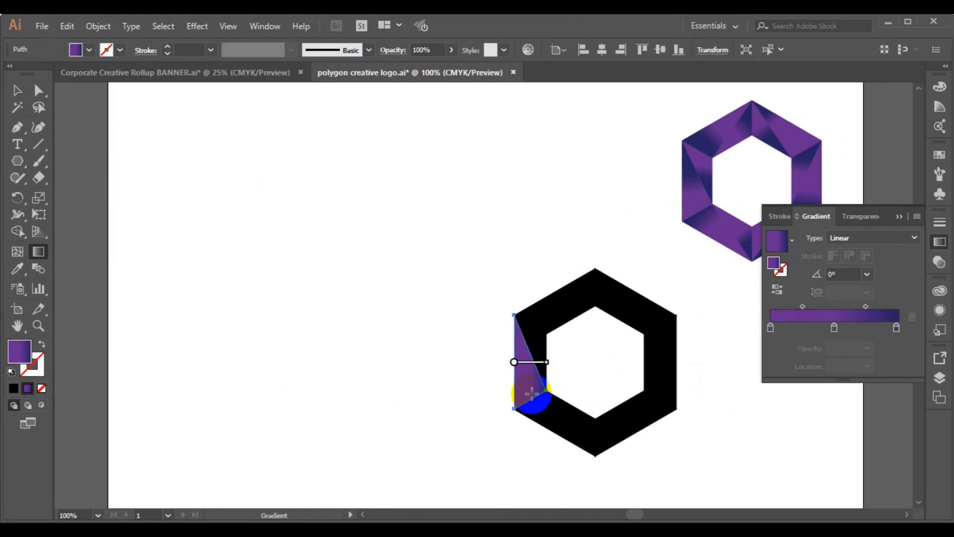
{"action": "left_click_drag", "start_coordinate": [531, 393], "coordinate": [522, 352]}
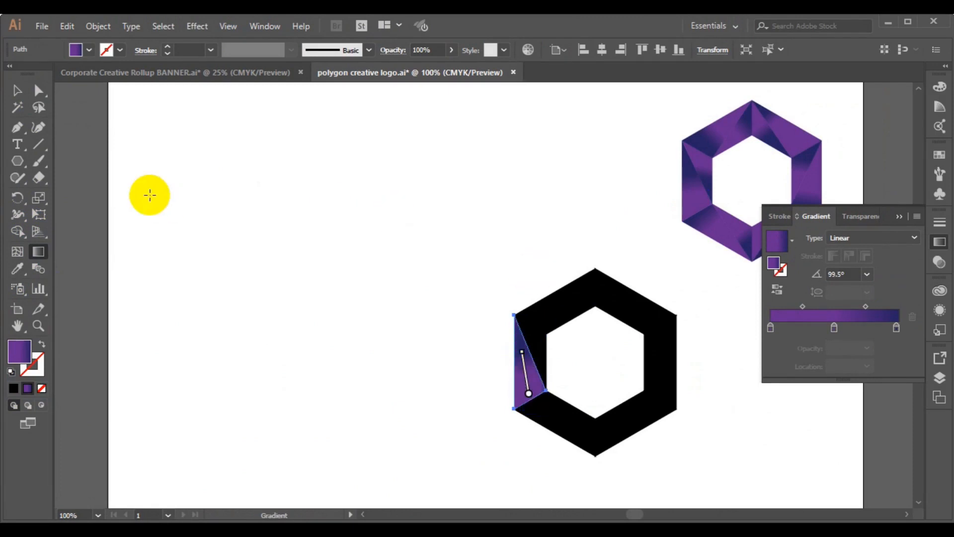
{"action": "left_click", "coordinate": [17, 90]}
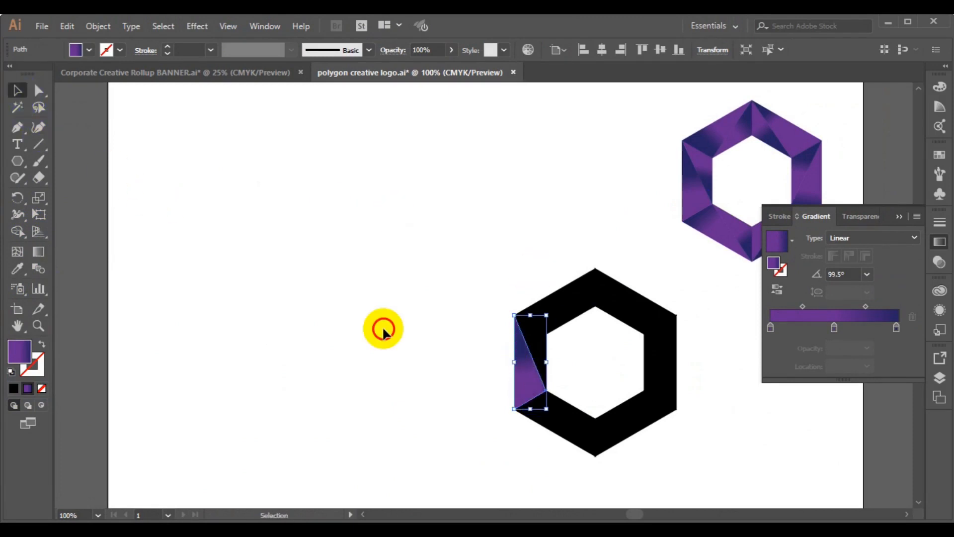
Step: Fill the ring's left inner facet with the purple-to-navy linear gradient and activate the Gradient tool
{"action": "left_click", "coordinate": [547, 354]}
{"action": "left_click", "coordinate": [36, 391]}
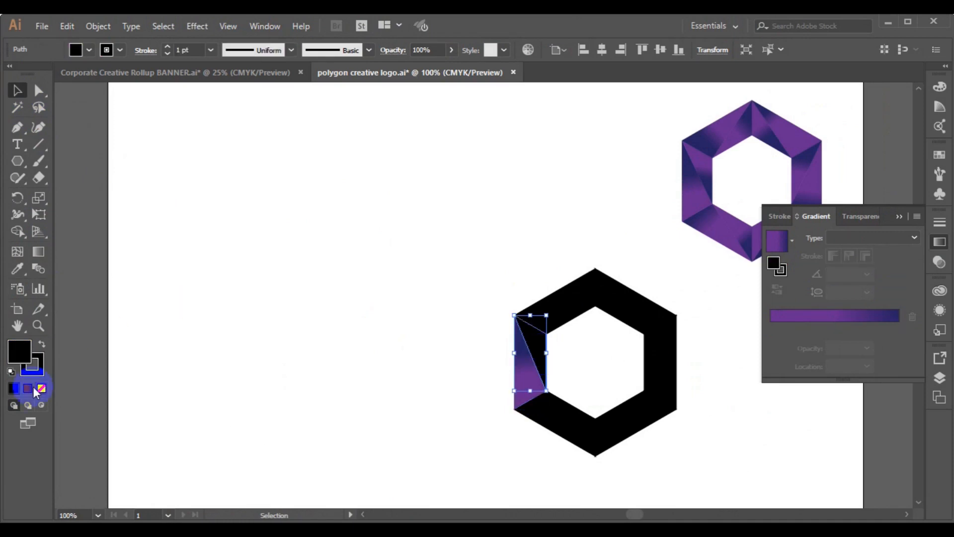
{"action": "left_click", "coordinate": [31, 388]}
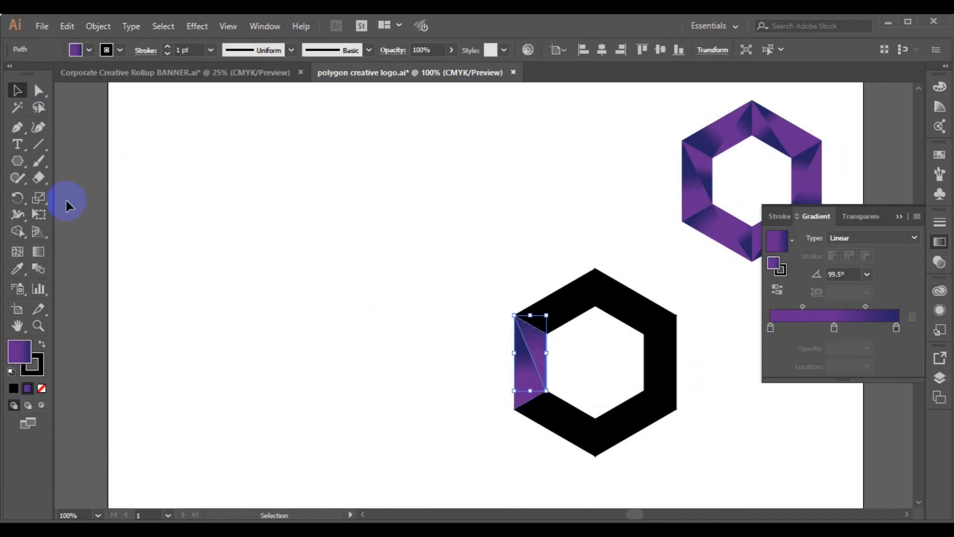
{"action": "left_click", "coordinate": [39, 252]}
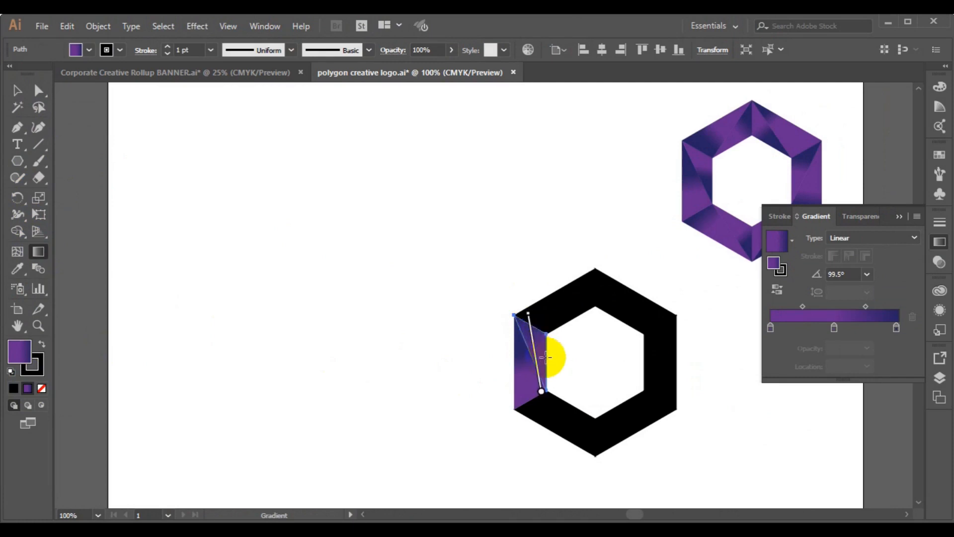
Step: Try several upward and downward gradient directions across the left inner facet
{"action": "left_click_drag", "start_coordinate": [535, 341], "coordinate": [529, 322]}
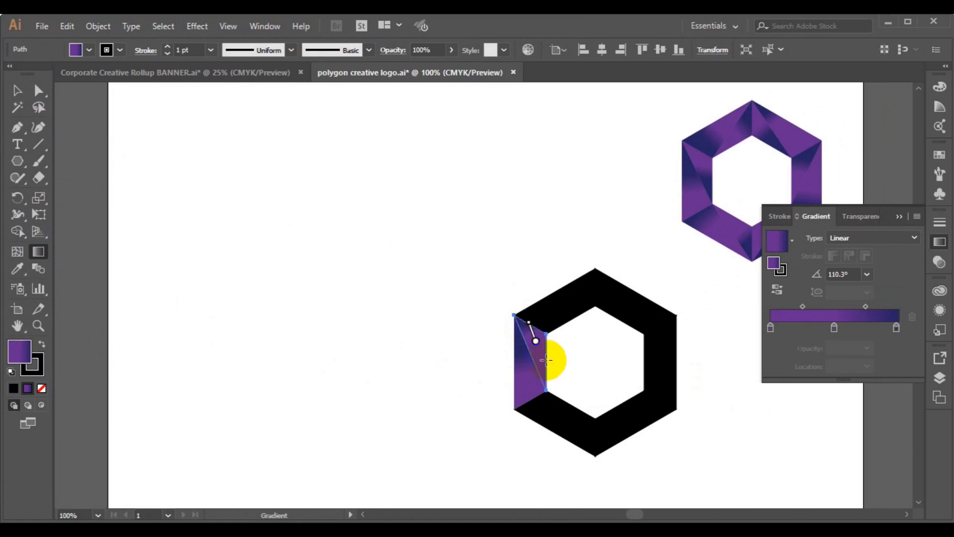
{"action": "left_click_drag", "start_coordinate": [546, 365], "coordinate": [527, 317]}
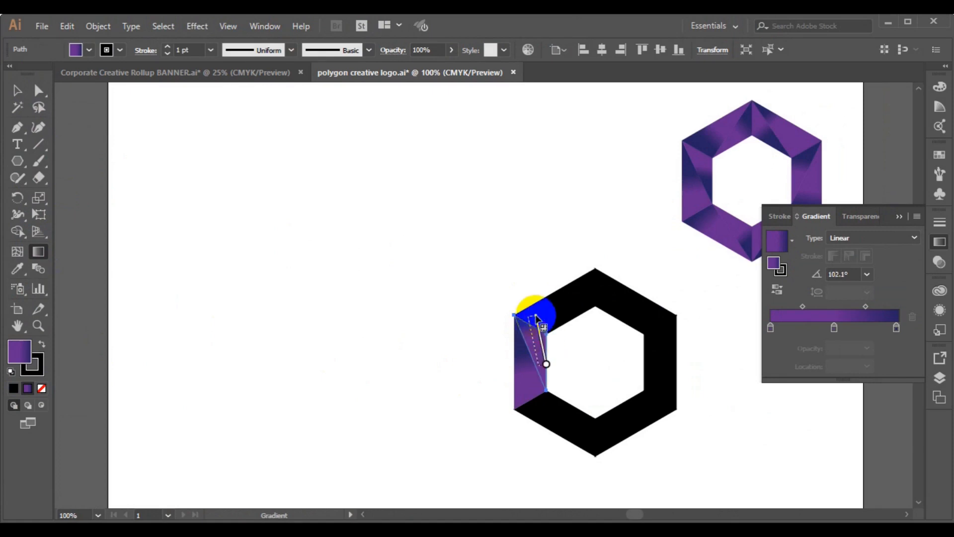
{"action": "left_click_drag", "start_coordinate": [544, 344], "coordinate": [545, 381]}
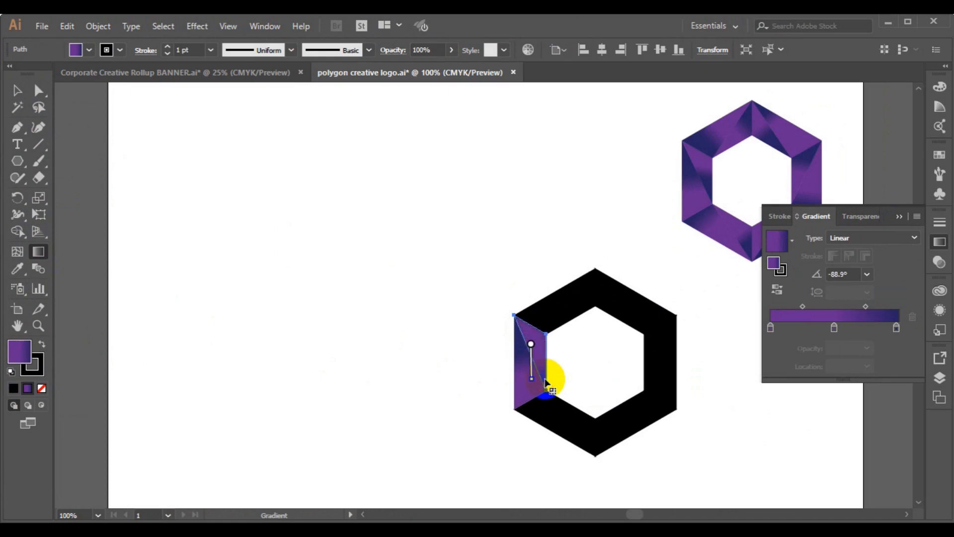
{"action": "left_click_drag", "start_coordinate": [542, 336], "coordinate": [546, 380]}
Step: Redirect the left inner facet's gradient downward at about -78.2°, from purple at its upper edge to navy
{"action": "left_click_drag", "start_coordinate": [529, 324], "coordinate": [538, 361]}
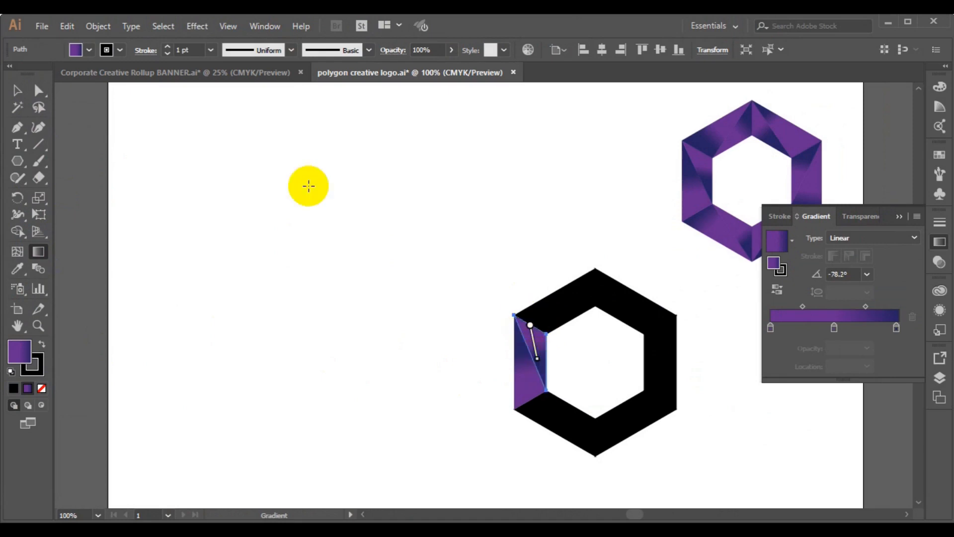
{"action": "left_click", "coordinate": [22, 92]}
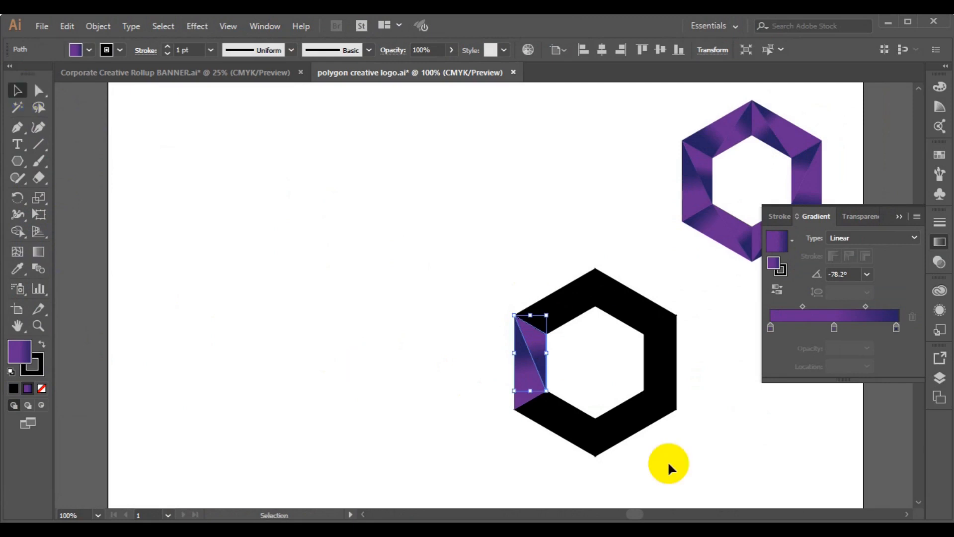
Step: Fill the outer triangular facet on the ring's upper-left side with the purple-to-navy linear gradient
{"action": "left_click", "coordinate": [907, 515]}
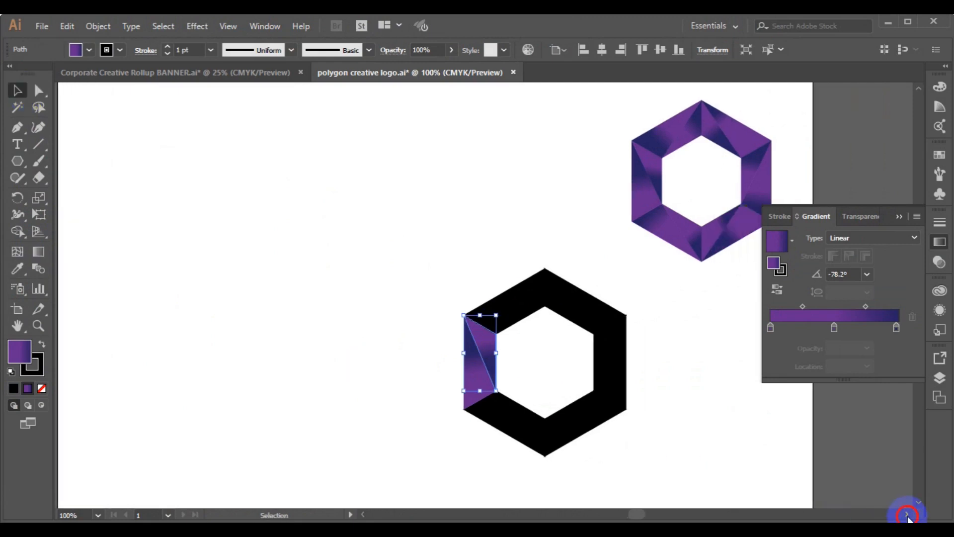
{"action": "left_click", "coordinate": [495, 293]}
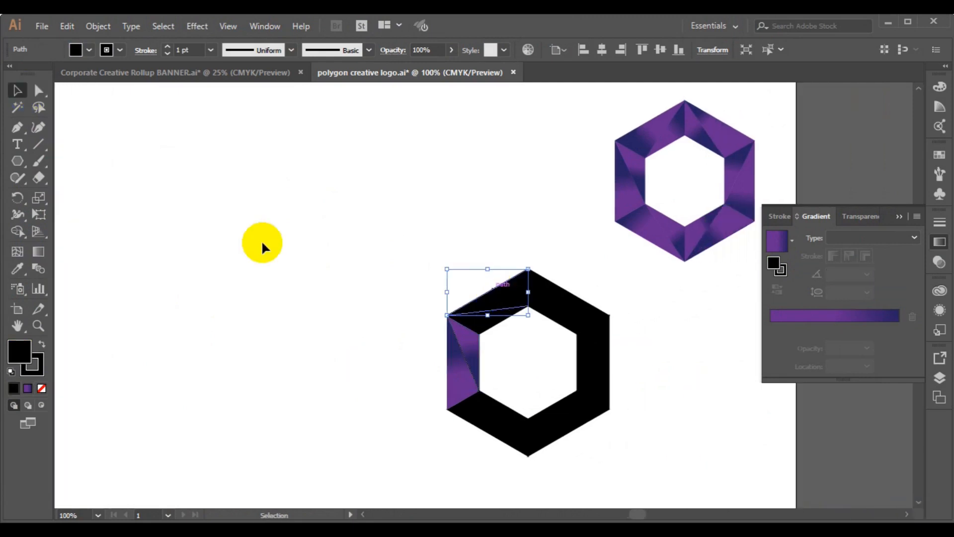
{"action": "left_click", "coordinate": [28, 389]}
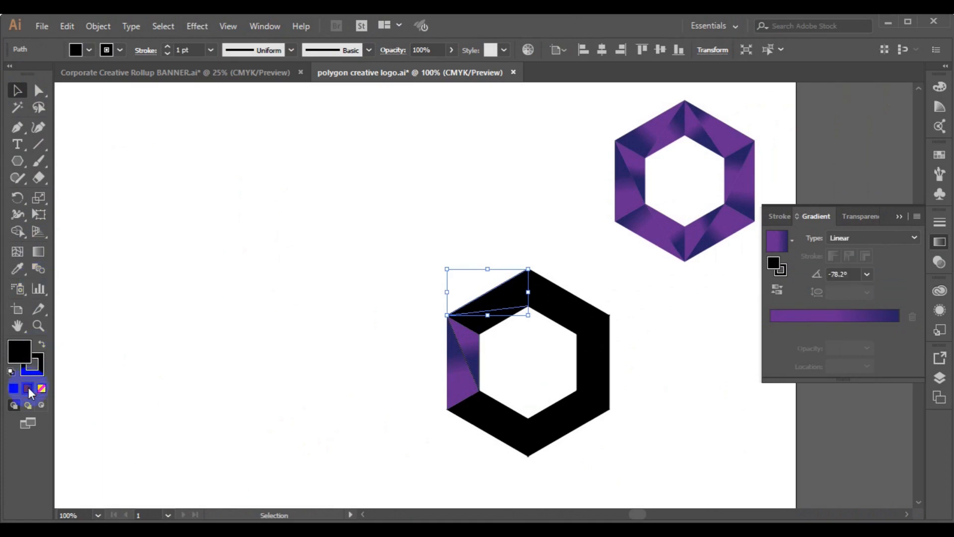
Step: Redirect the upper-left outer facet's gradient at about -158.5° so navy falls toward the hexagon's upper-left corner, and deselect it
{"action": "left_click", "coordinate": [39, 251]}
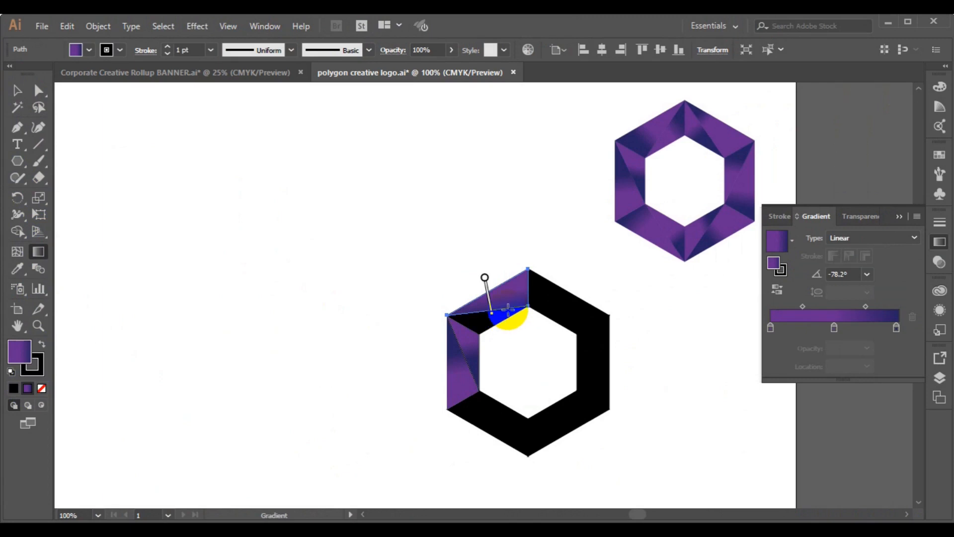
{"action": "left_click_drag", "start_coordinate": [506, 298], "coordinate": [458, 308]}
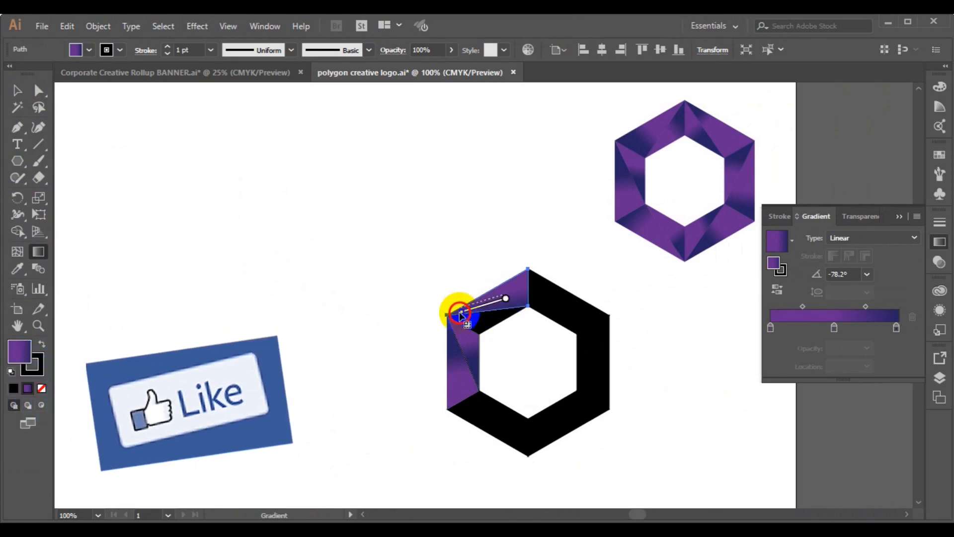
{"action": "left_click_drag", "start_coordinate": [517, 297], "coordinate": [475, 312]}
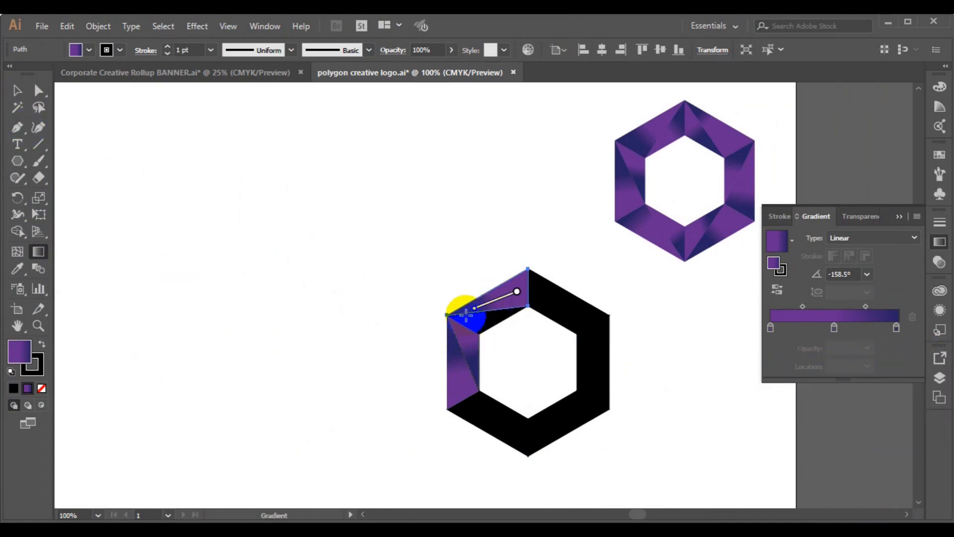
{"action": "left_click", "coordinate": [17, 95]}
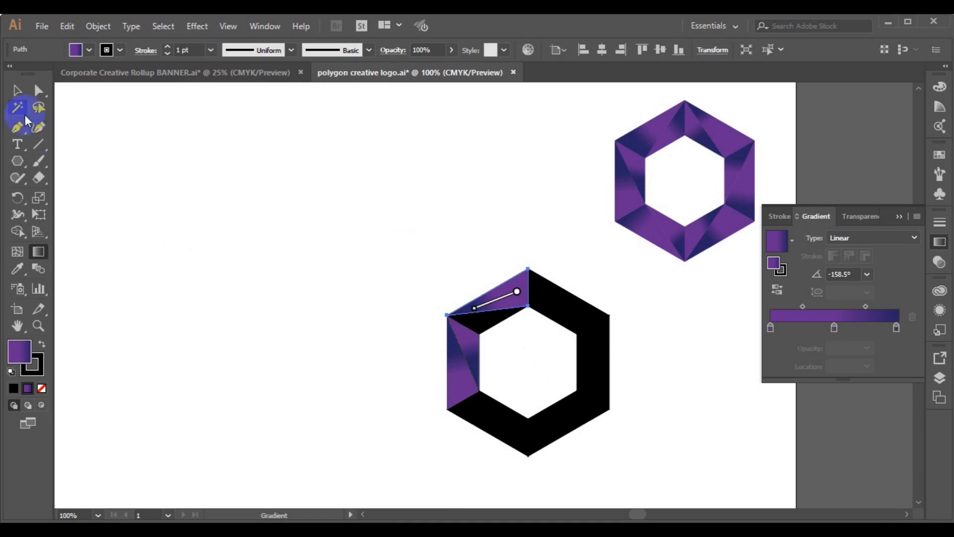
{"action": "left_click", "coordinate": [426, 366]}
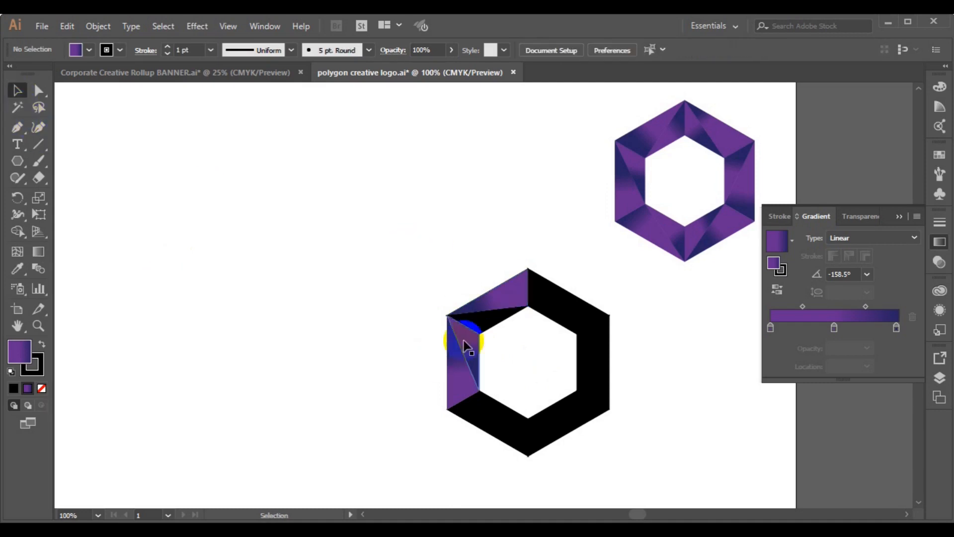
Step: Fill the upper-left inner facet with the purple-to-navy linear gradient, direct it at about 32.3° along the facet, and deselect it
{"action": "left_click", "coordinate": [479, 328]}
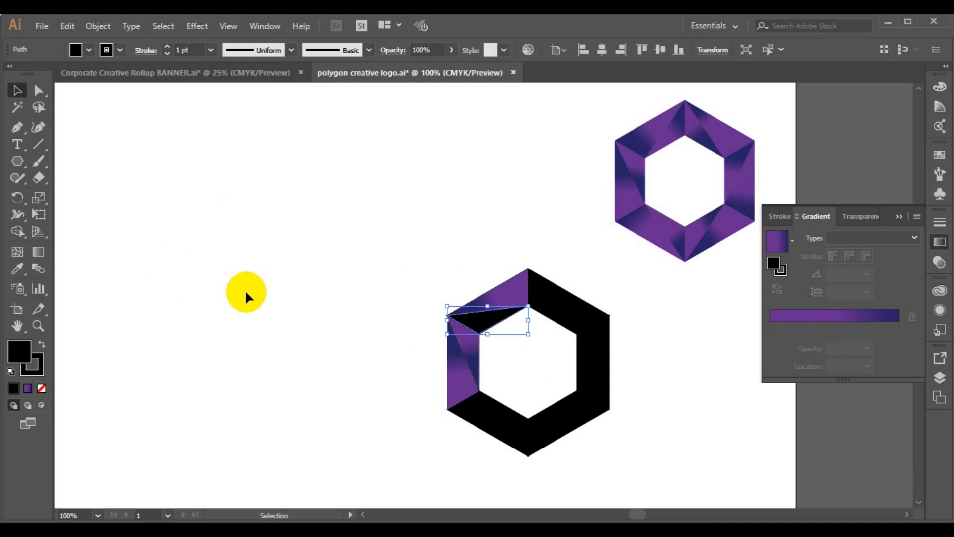
{"action": "left_click", "coordinate": [29, 388]}
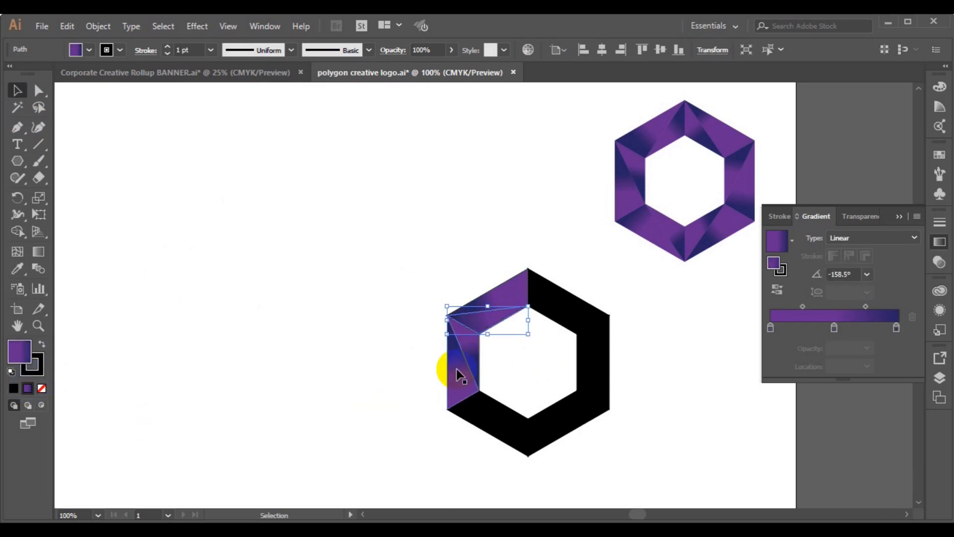
{"action": "left_click", "coordinate": [39, 251]}
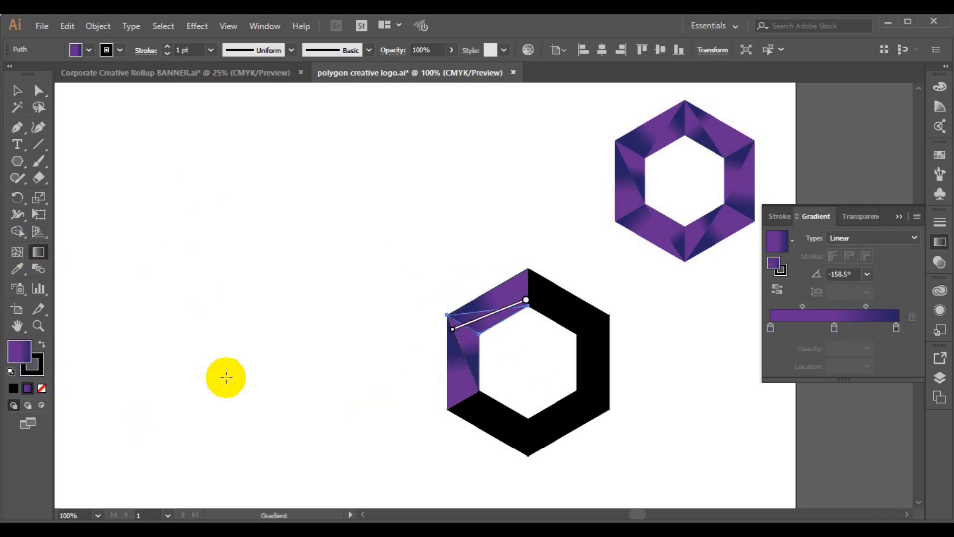
{"action": "left_click_drag", "start_coordinate": [470, 340], "coordinate": [503, 294]}
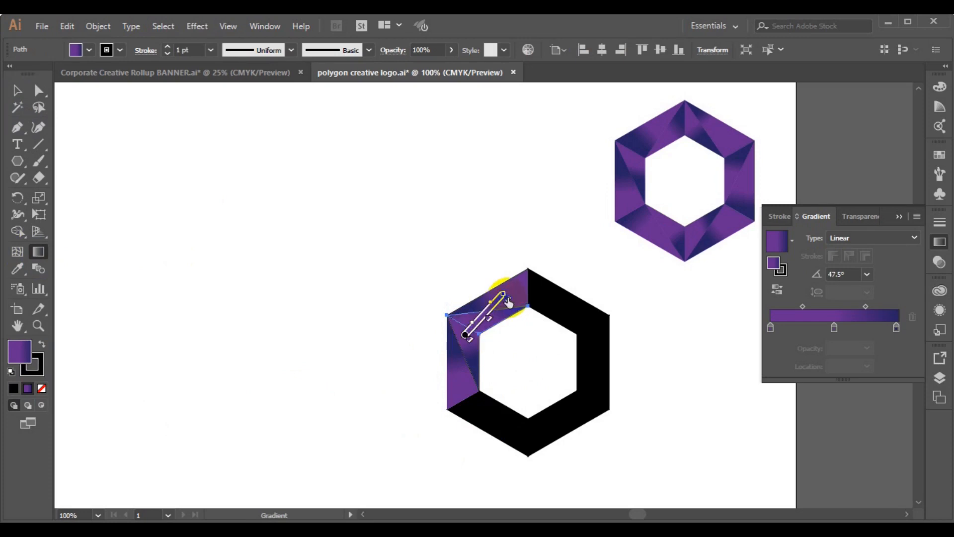
{"action": "left_click_drag", "start_coordinate": [506, 305], "coordinate": [469, 334]}
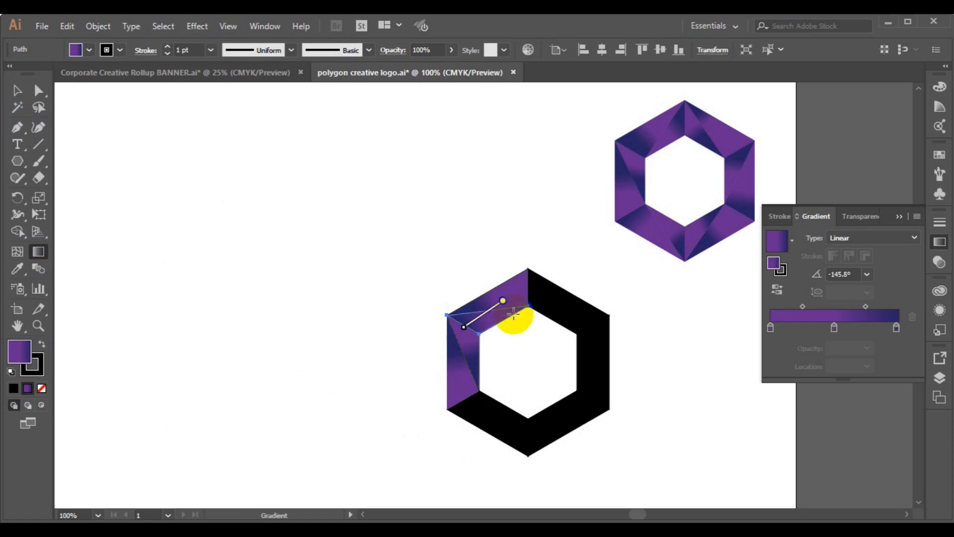
{"action": "mouse_move", "coordinate": [515, 309]}
{"action": "left_mouse_down"}
{"action": "mouse_move", "coordinate": [489, 323]}
{"action": "mouse_move", "coordinate": [481, 316]}
{"action": "mouse_move", "coordinate": [511, 314]}
{"action": "mouse_move", "coordinate": [508, 298]}
{"action": "left_mouse_up"}
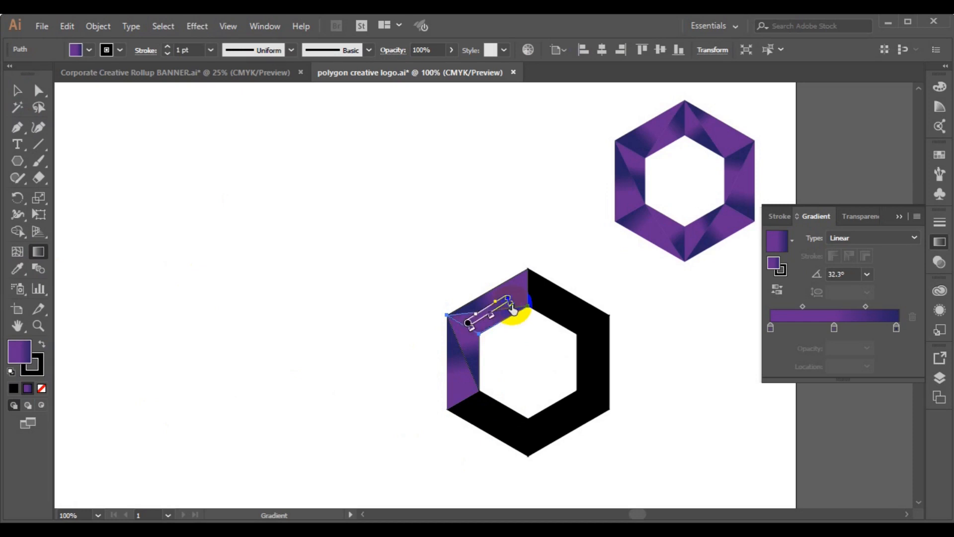
{"action": "left_click", "coordinate": [17, 91]}
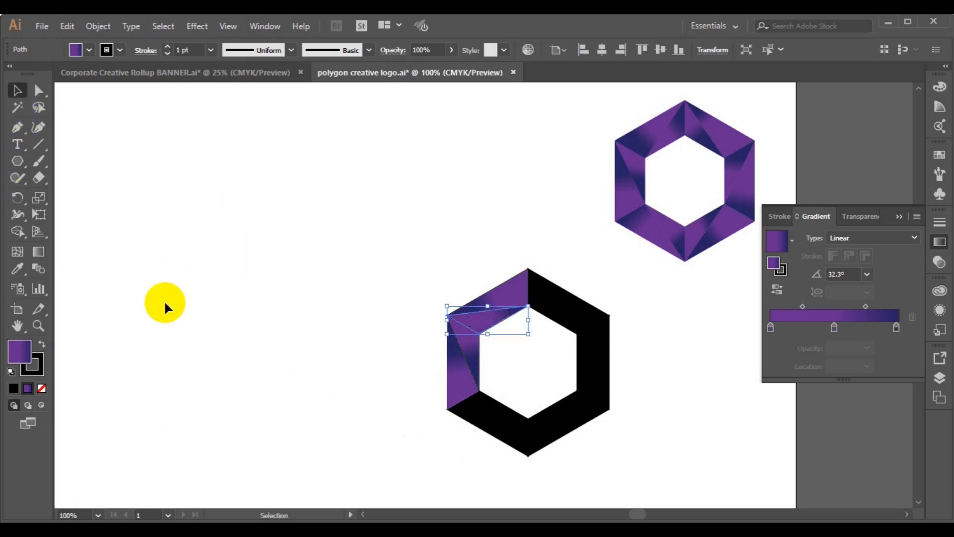
{"action": "left_click", "coordinate": [166, 306]}
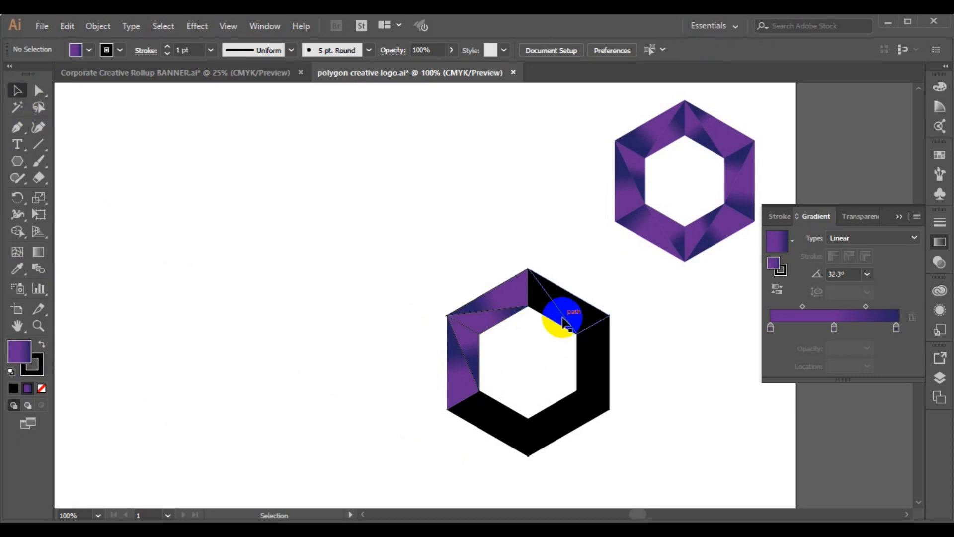
Step: Fill the upper-right outer facet with the purple-to-navy gradient, directed at about -48.3° from the hexagon's top corner down along the facet
{"action": "left_click", "coordinate": [542, 295]}
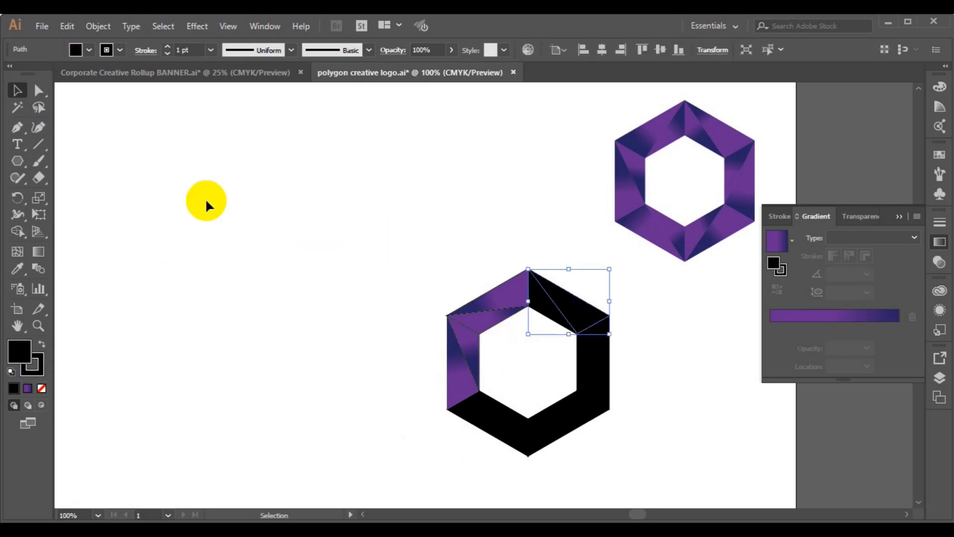
{"action": "left_click", "coordinate": [27, 388]}
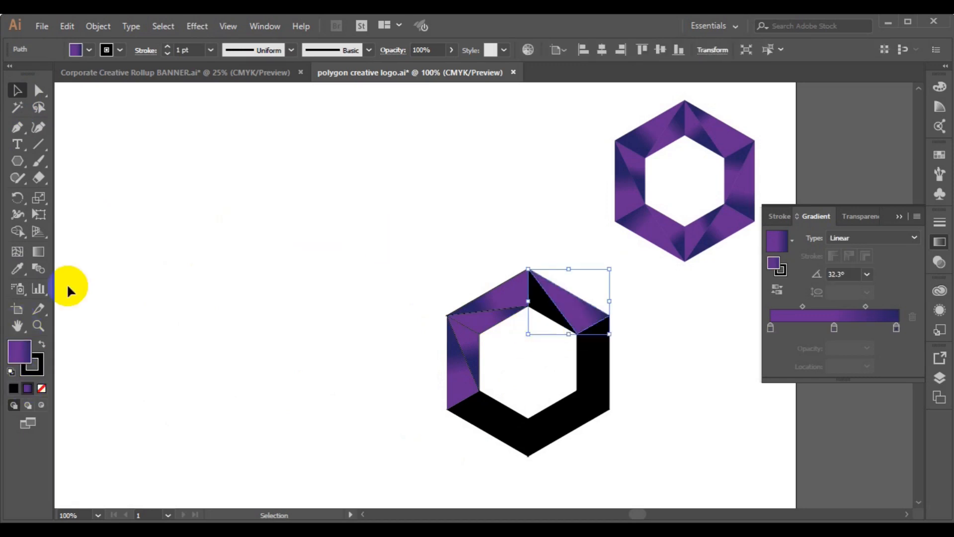
{"action": "left_click", "coordinate": [38, 252]}
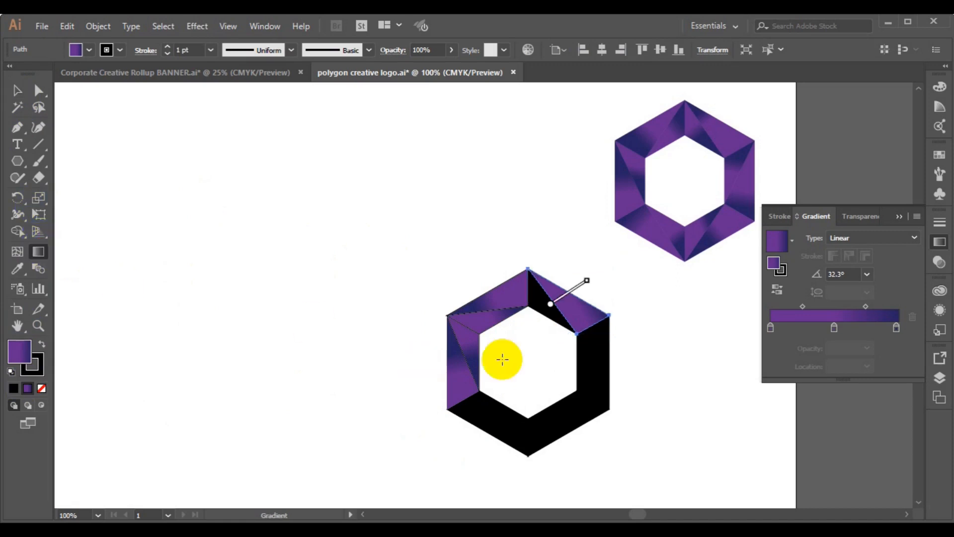
{"action": "left_click_drag", "start_coordinate": [542, 279], "coordinate": [593, 326]}
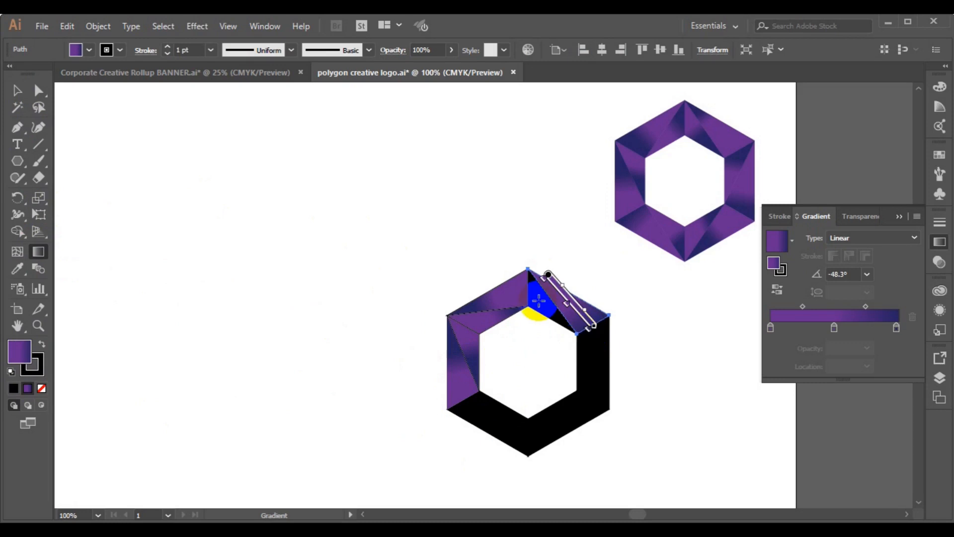
{"action": "left_click", "coordinate": [18, 90]}
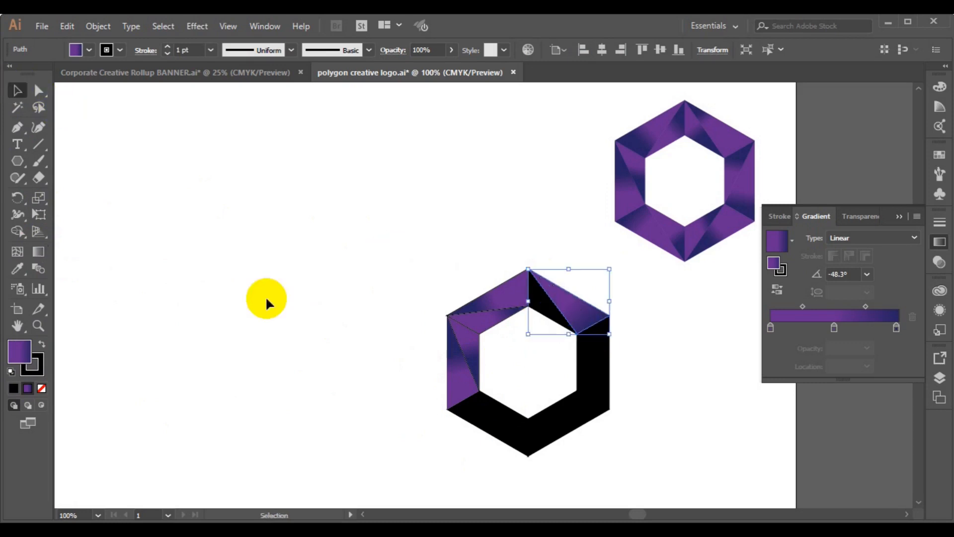
Step: Fill the upper-right inner facet with the purple-to-navy gradient, directed at about 132.4° so navy falls toward the hexagon's top corner
{"action": "left_click", "coordinate": [547, 317]}
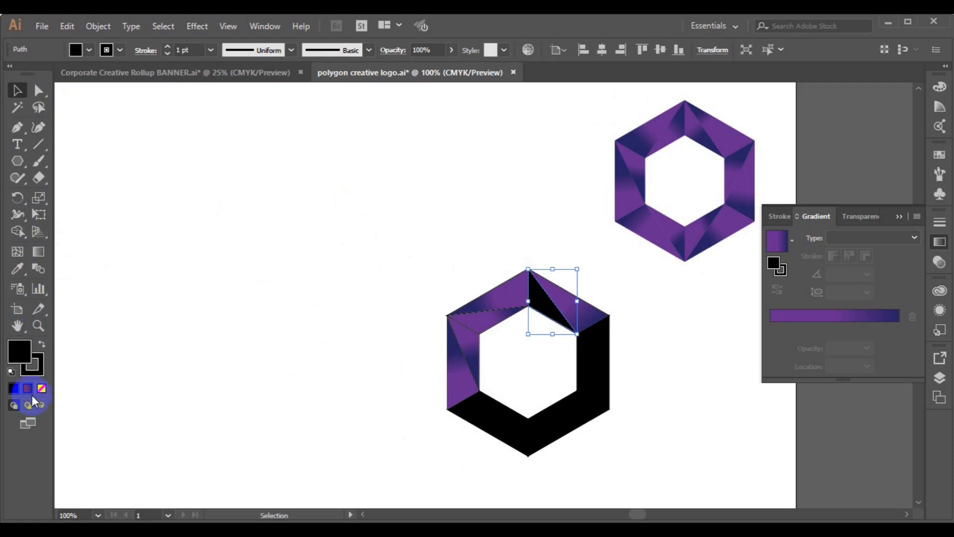
{"action": "key", "text": "period"}
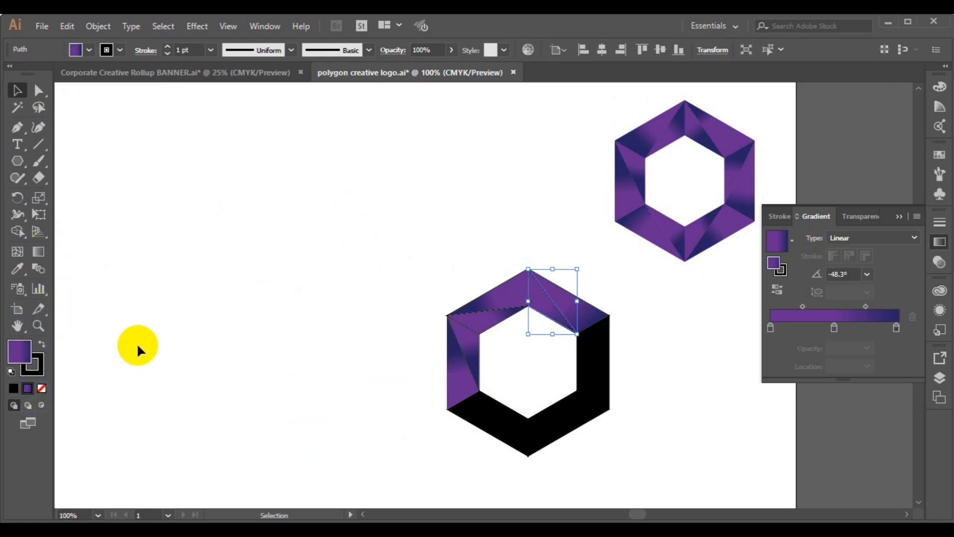
{"action": "left_click", "coordinate": [39, 250]}
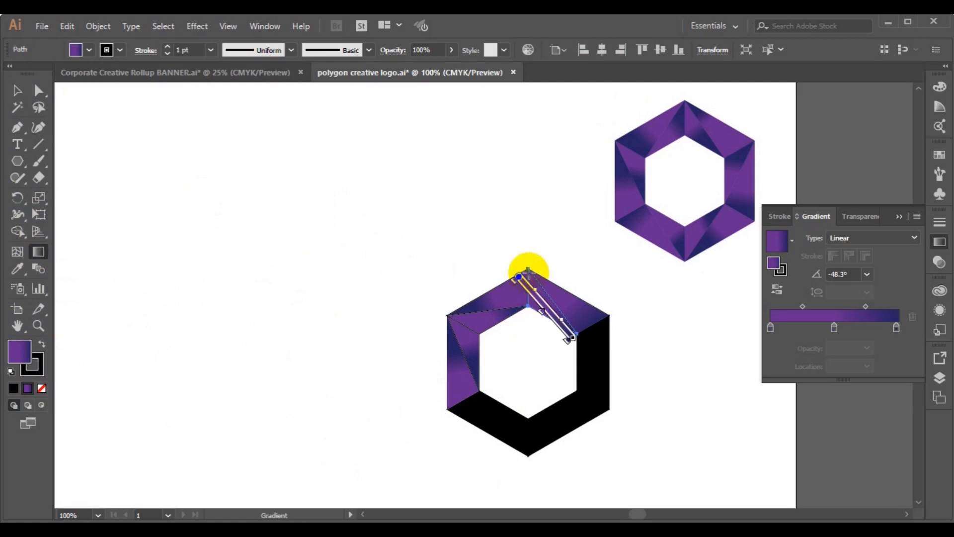
{"action": "mouse_move", "coordinate": [525, 270]}
{"action": "left_mouse_down"}
{"action": "mouse_move", "coordinate": [559, 320]}
{"action": "mouse_move", "coordinate": [525, 283]}
{"action": "left_mouse_up"}
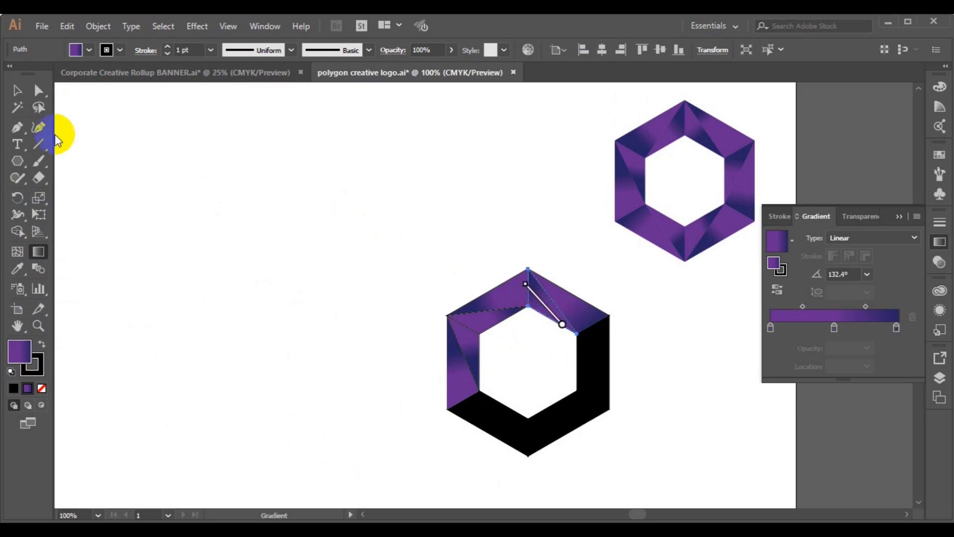
{"action": "left_click", "coordinate": [24, 96]}
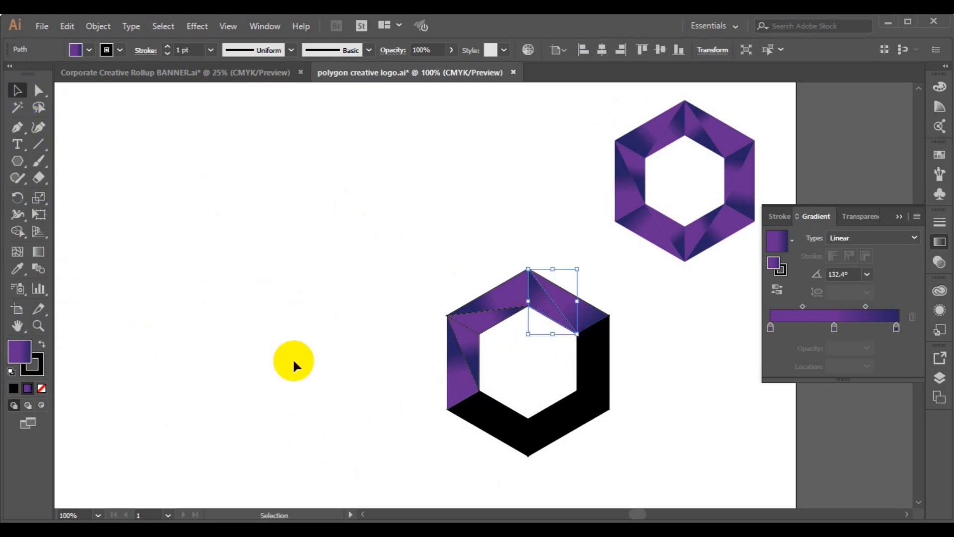
Step: Fill the right outer facet with the purple-to-navy gradient, directed downward at about -94.8° so navy falls at its lower edge, and deselect it
{"action": "left_click", "coordinate": [599, 376]}
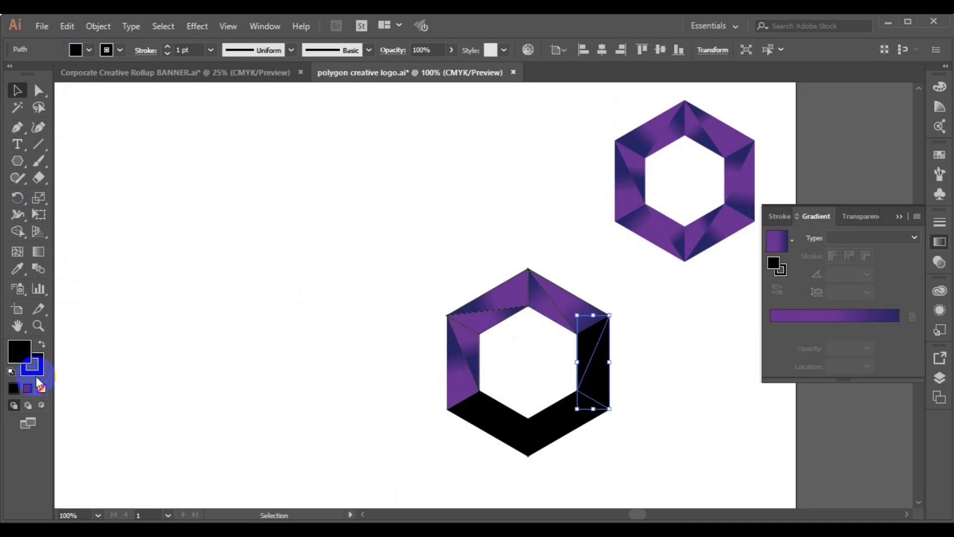
{"action": "left_click", "coordinate": [28, 388]}
{"action": "left_click", "coordinate": [38, 252]}
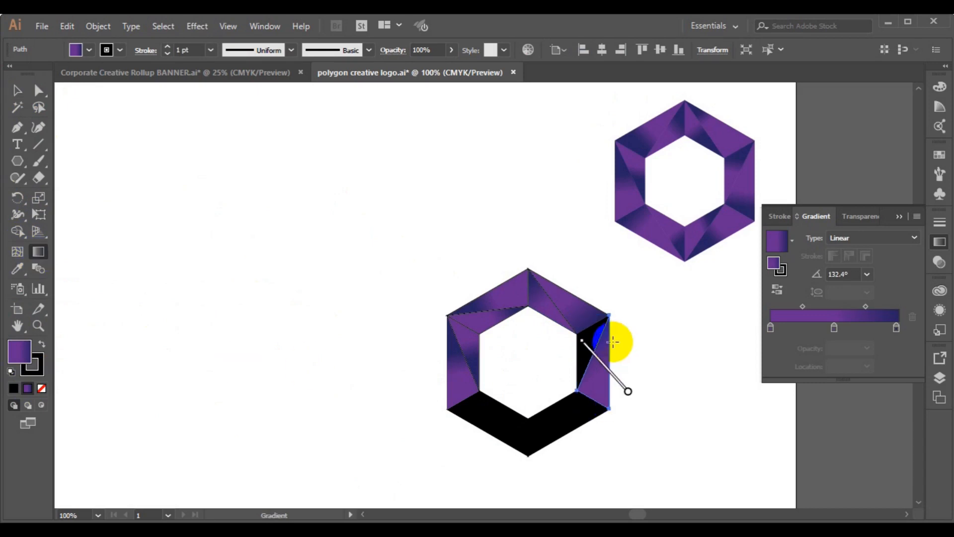
{"action": "left_click_drag", "start_coordinate": [593, 399], "coordinate": [615, 348]}
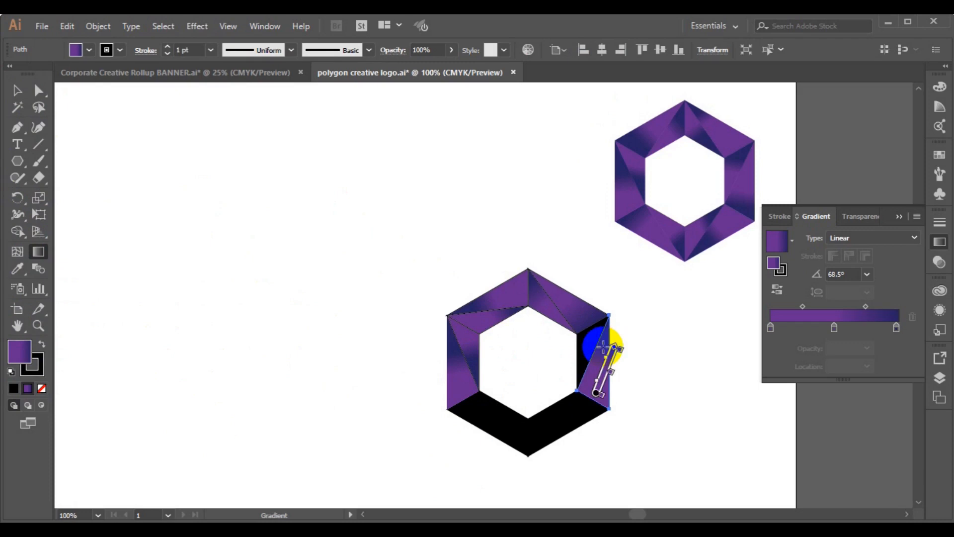
{"action": "left_click_drag", "start_coordinate": [603, 348], "coordinate": [599, 401]}
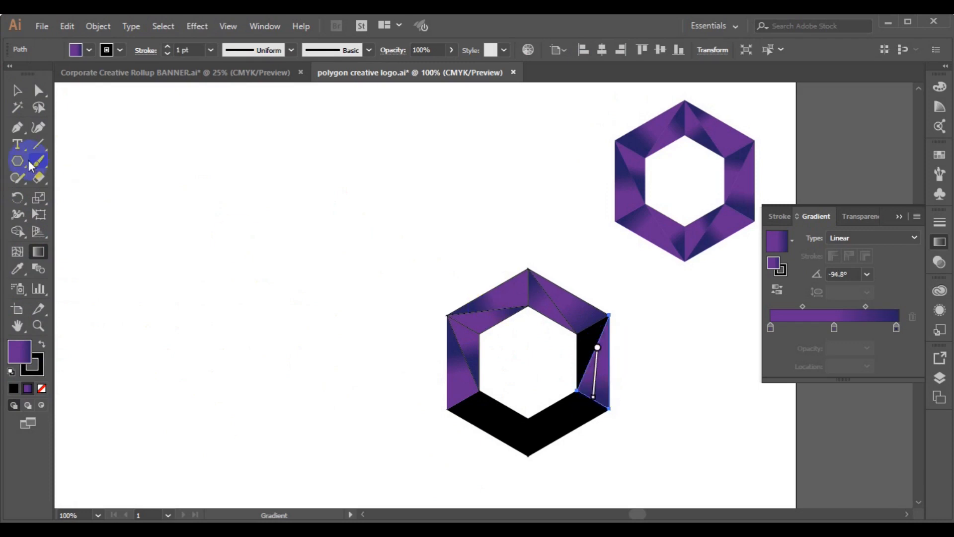
{"action": "left_click", "coordinate": [26, 94]}
{"action": "left_click", "coordinate": [246, 306]}
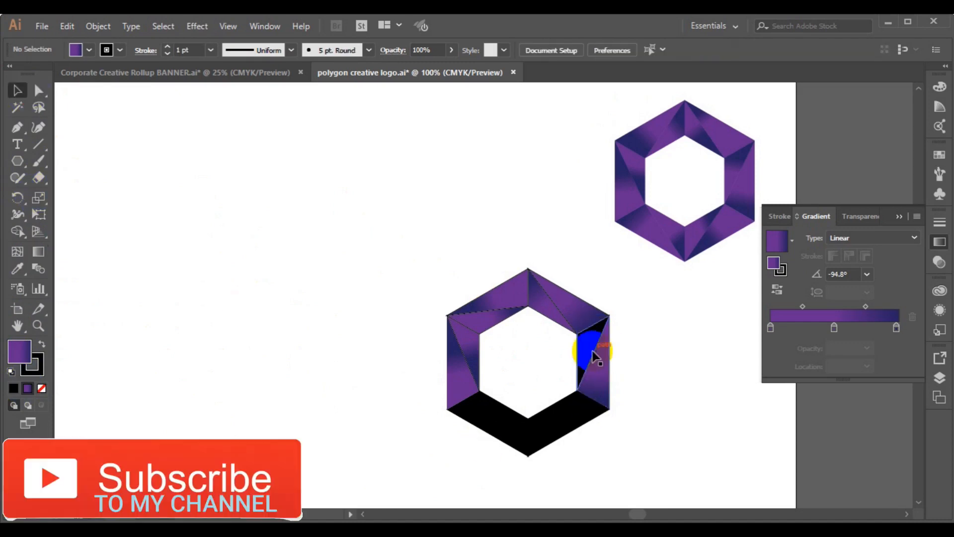
Step: Fill the right inner facet with the purple-to-navy gradient, directed upward at about 83° so navy falls at its upper edge
{"action": "left_click", "coordinate": [592, 353]}
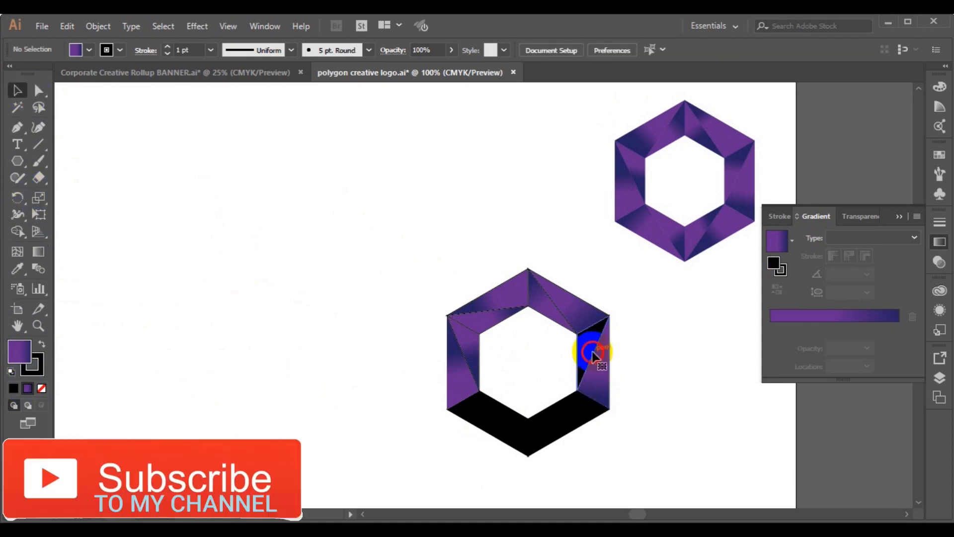
{"action": "left_click", "coordinate": [29, 386]}
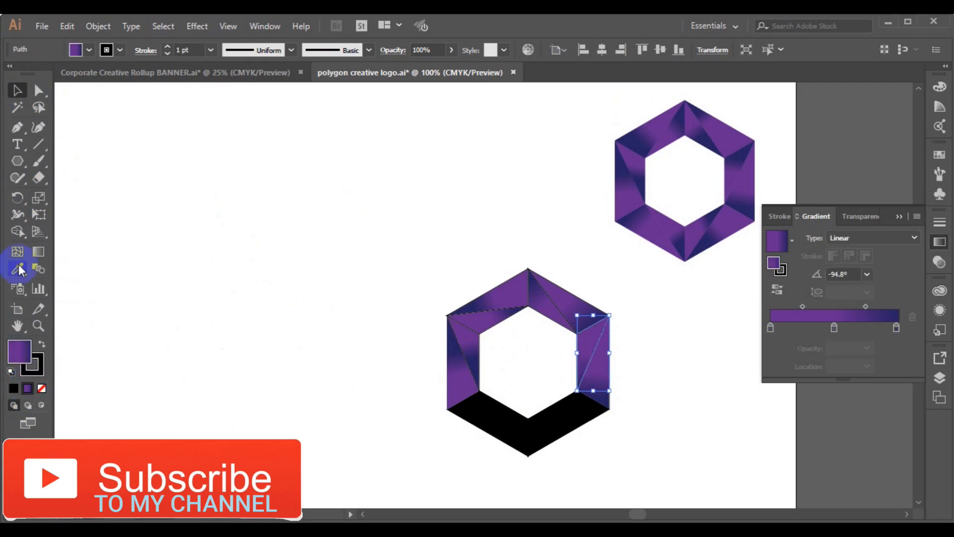
{"action": "left_click", "coordinate": [47, 256]}
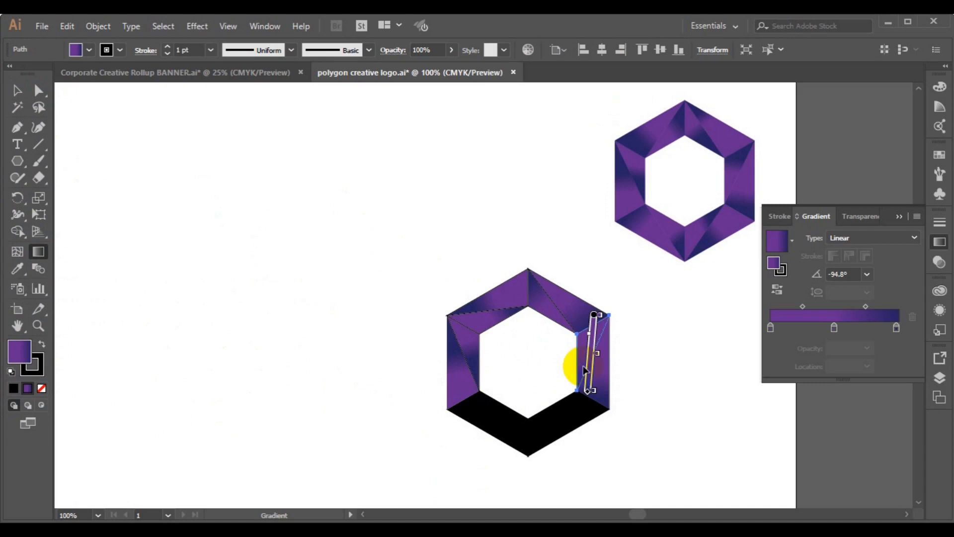
{"action": "left_click_drag", "start_coordinate": [584, 325], "coordinate": [594, 356]}
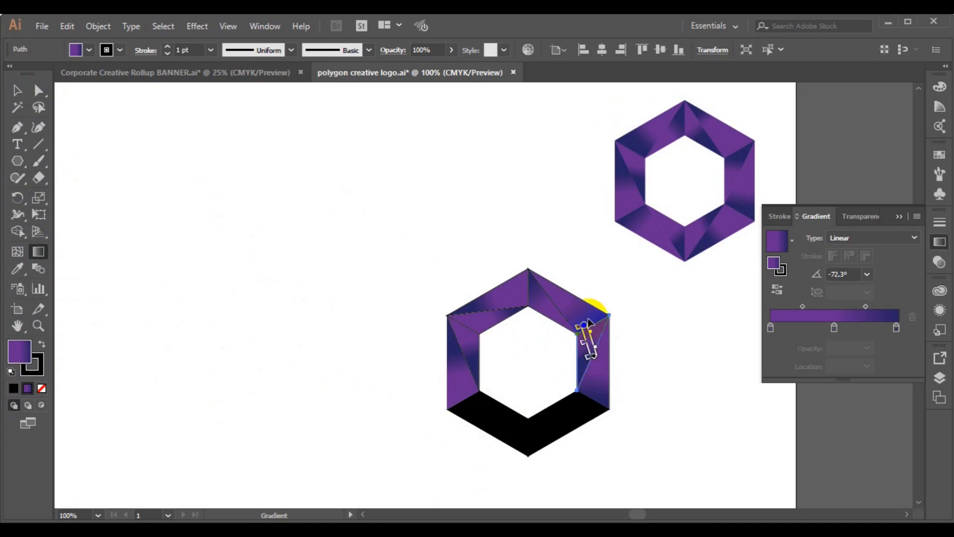
{"action": "left_click_drag", "start_coordinate": [581, 369], "coordinate": [591, 306]}
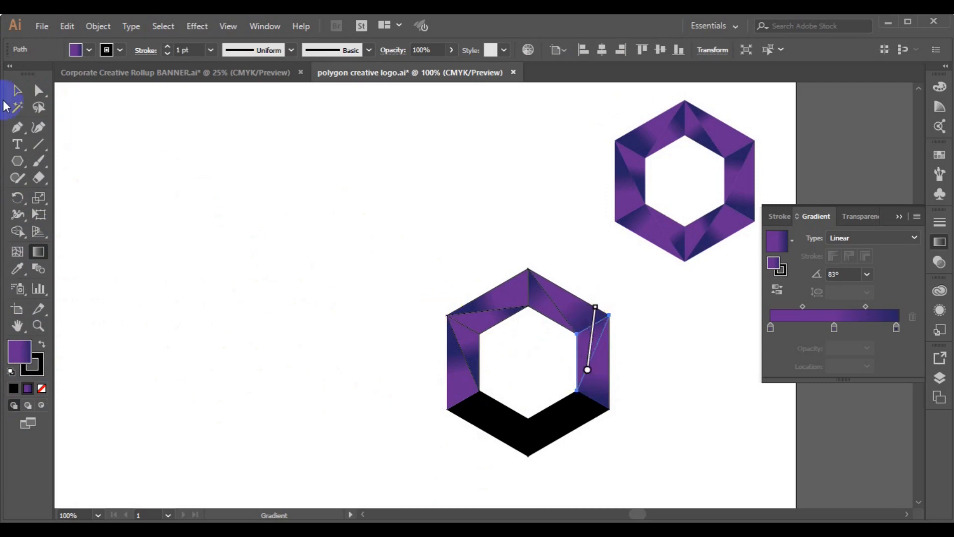
{"action": "left_click", "coordinate": [16, 91]}
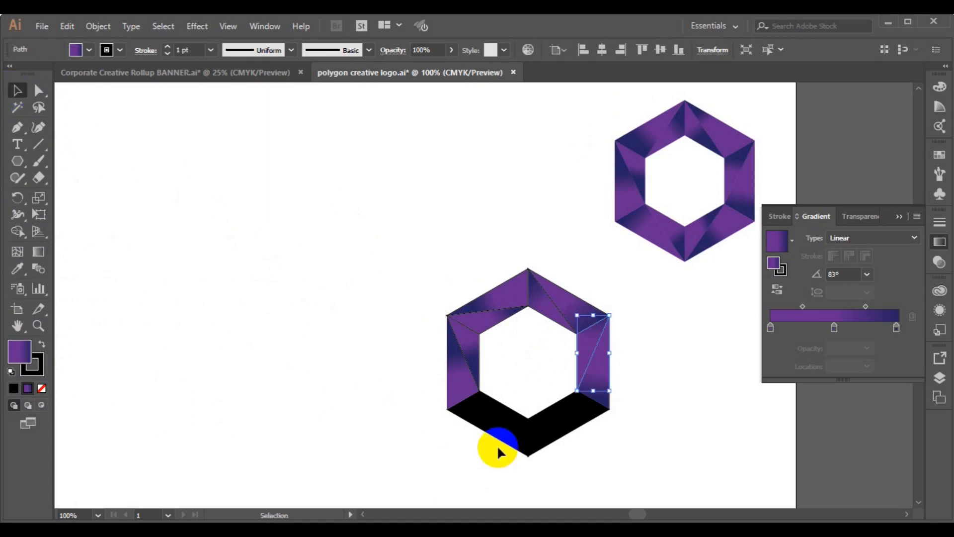
Step: Fill the lower-right inner facet with the purple-to-navy gradient, directed at about 37.5° toward its upper-right corner
{"action": "left_click", "coordinate": [542, 444]}
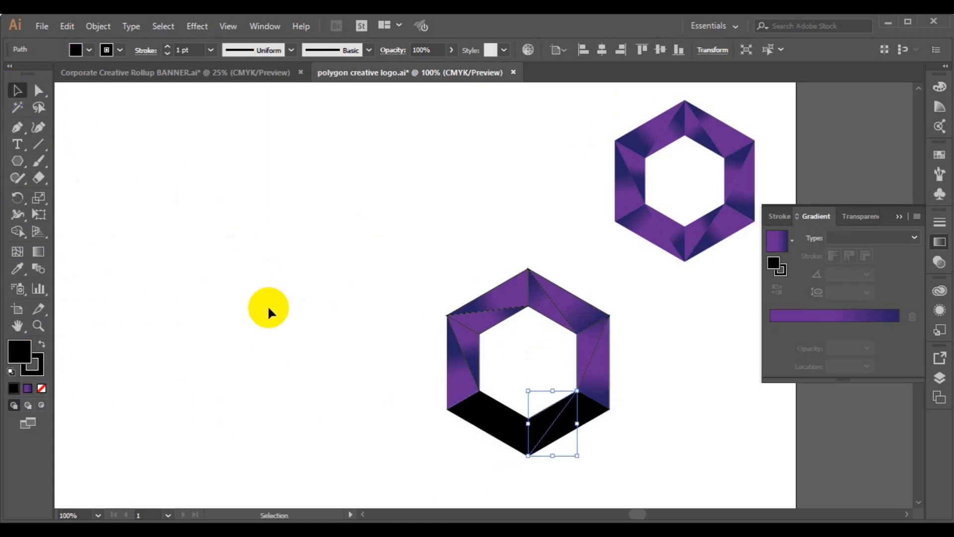
{"action": "left_click", "coordinate": [27, 388]}
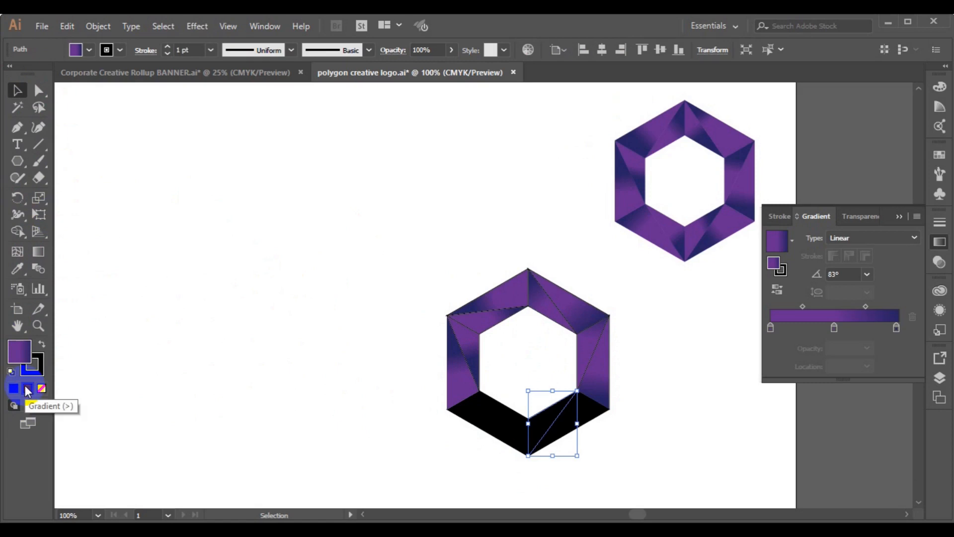
{"action": "left_click", "coordinate": [40, 257]}
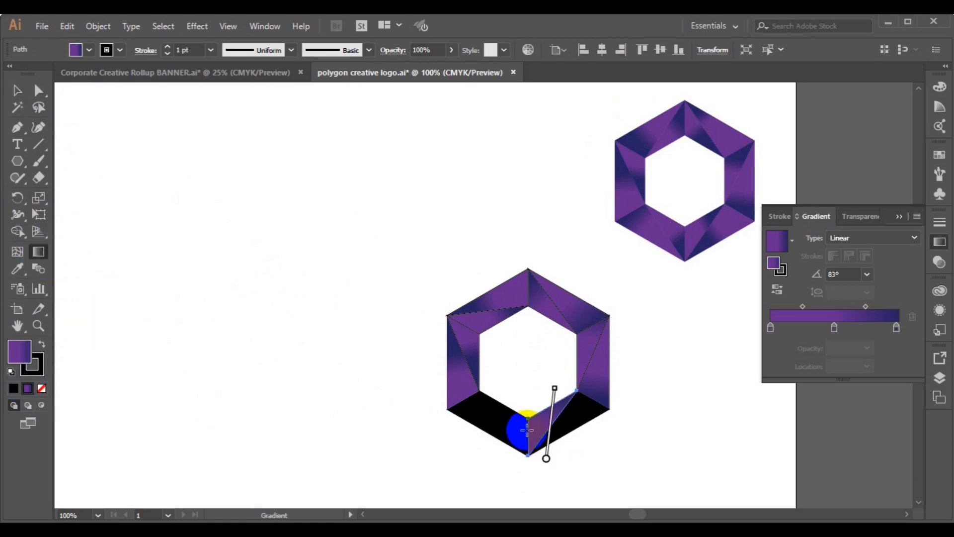
{"action": "left_click_drag", "start_coordinate": [527, 431], "coordinate": [560, 406]}
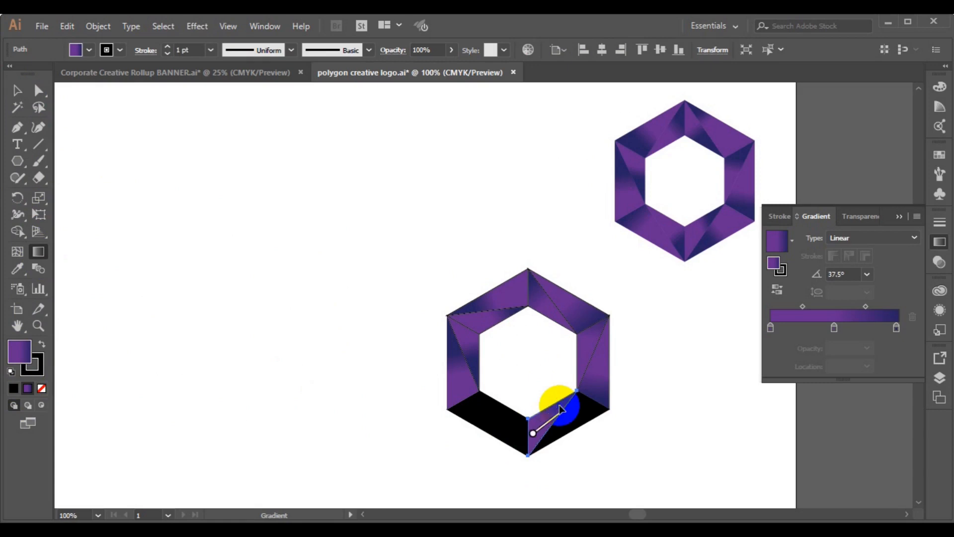
{"action": "left_click", "coordinate": [18, 94]}
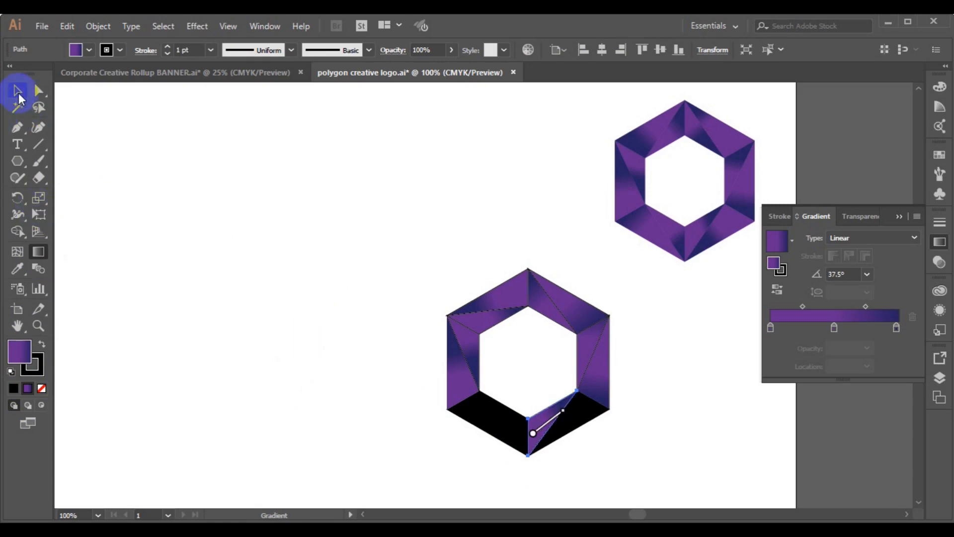
Step: Fill the lower-right outer facet with the purple-to-navy gradient, directed at about -127.6° so navy falls toward the hexagon's bottom corner
{"action": "left_click_drag", "start_coordinate": [576, 426], "coordinate": [609, 423]}
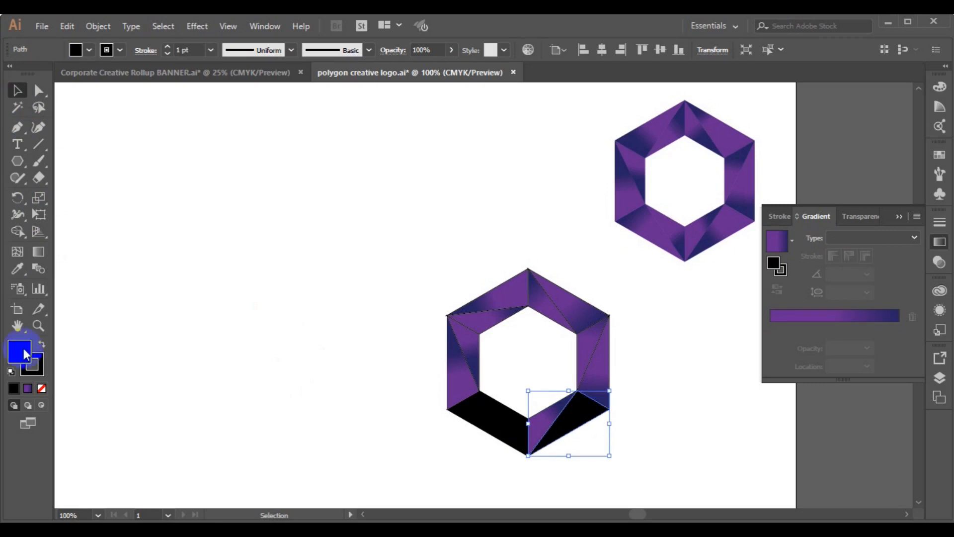
{"action": "left_click", "coordinate": [28, 395]}
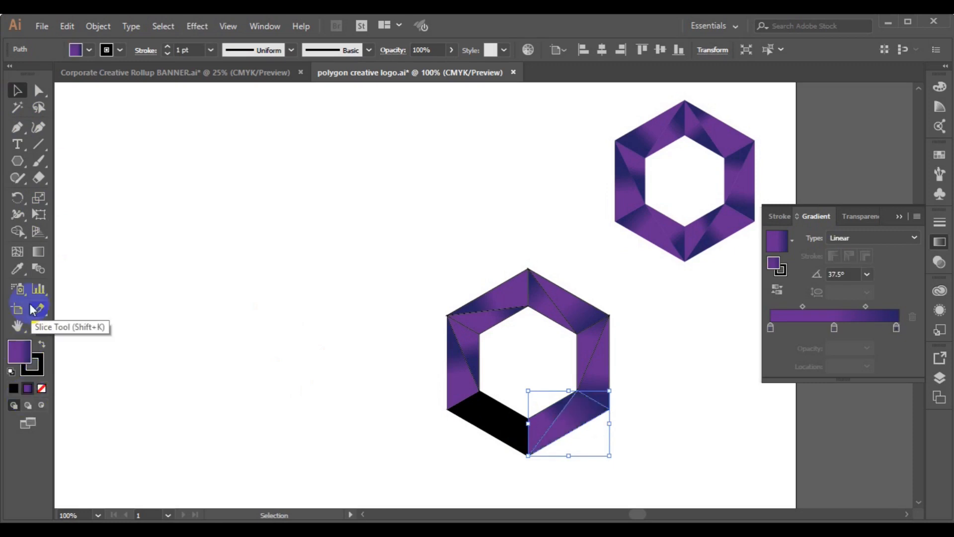
{"action": "left_click", "coordinate": [39, 252]}
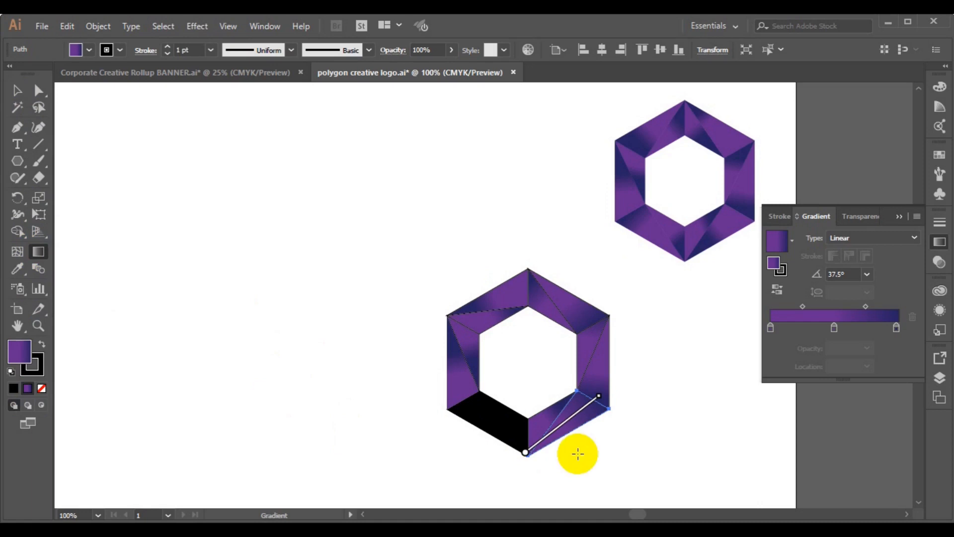
{"action": "mouse_move", "coordinate": [579, 401]}
{"action": "left_mouse_down"}
{"action": "mouse_move", "coordinate": [542, 453]}
{"action": "mouse_move", "coordinate": [549, 456]}
{"action": "left_mouse_up"}
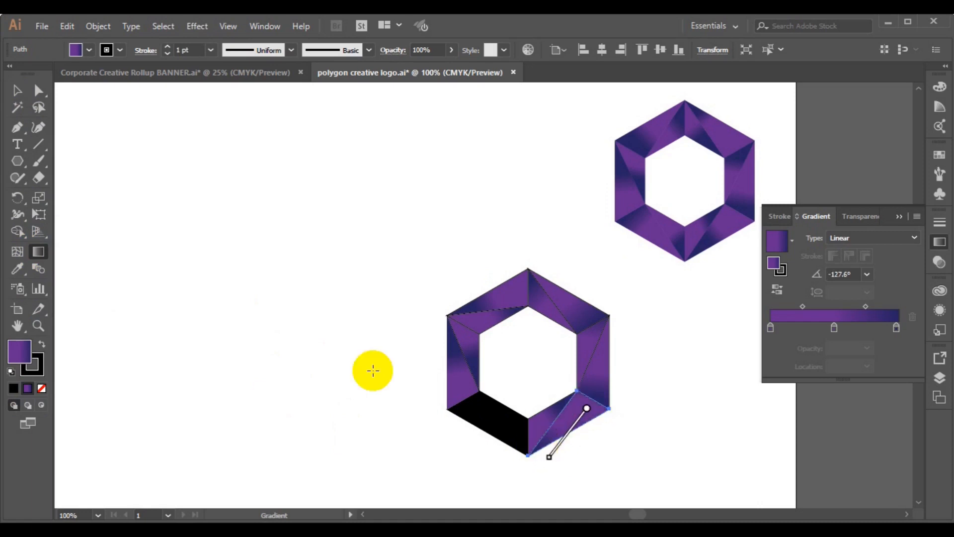
{"action": "left_click", "coordinate": [18, 92]}
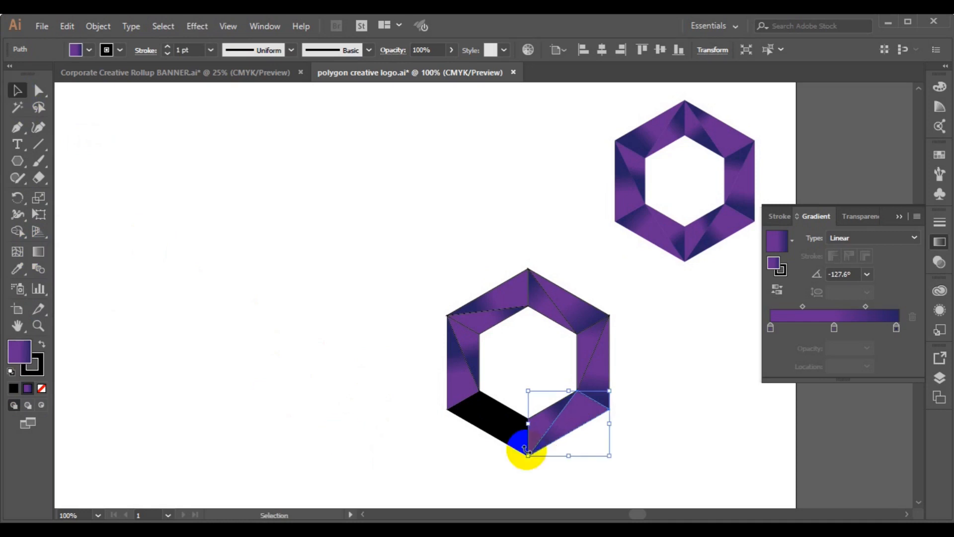
Step: Fill the lower-left outer facet with the purple-to-navy gradient, directed at about 128.1° toward the hexagon's lower-left corner
{"action": "left_click", "coordinate": [503, 434]}
{"action": "left_click", "coordinate": [31, 393]}
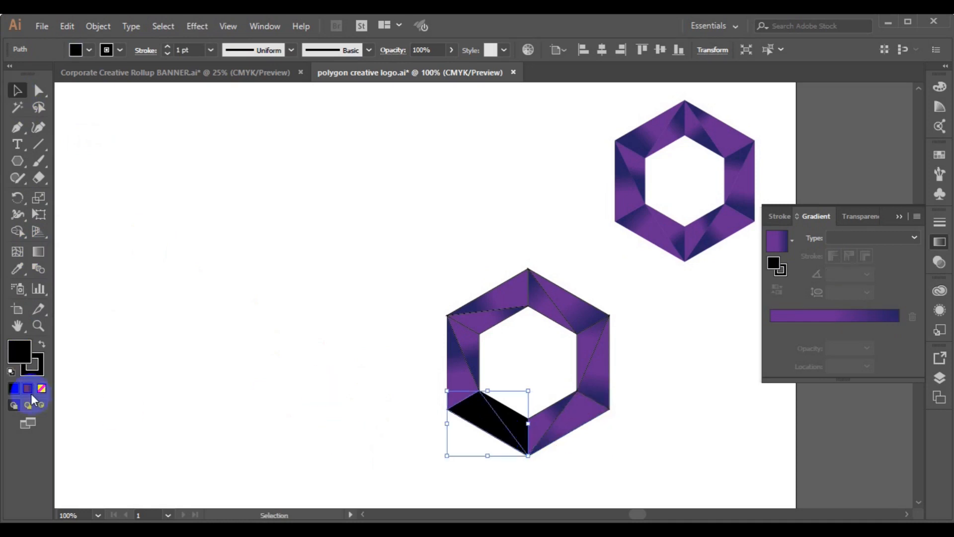
{"action": "left_click", "coordinate": [40, 251]}
{"action": "left_click", "coordinate": [41, 252]}
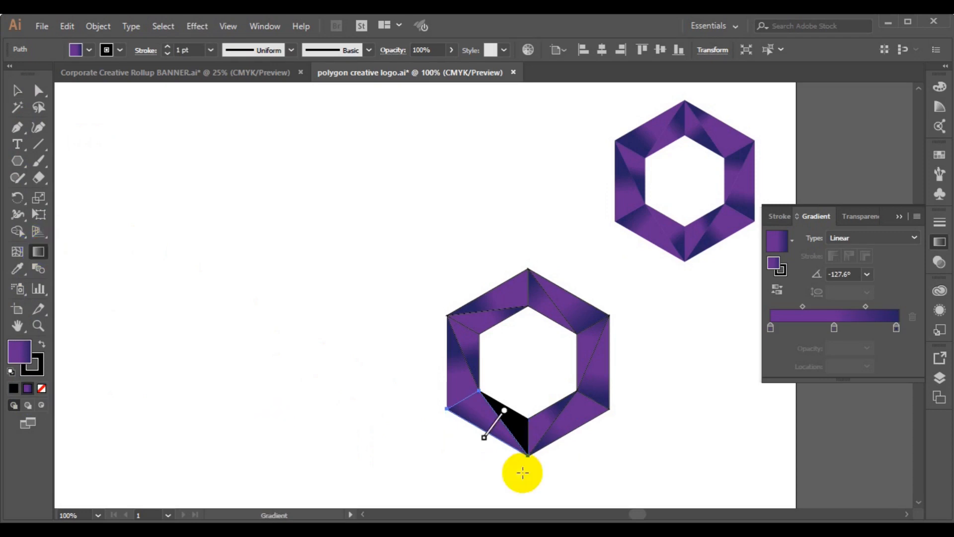
{"action": "left_click_drag", "start_coordinate": [458, 399], "coordinate": [493, 434]}
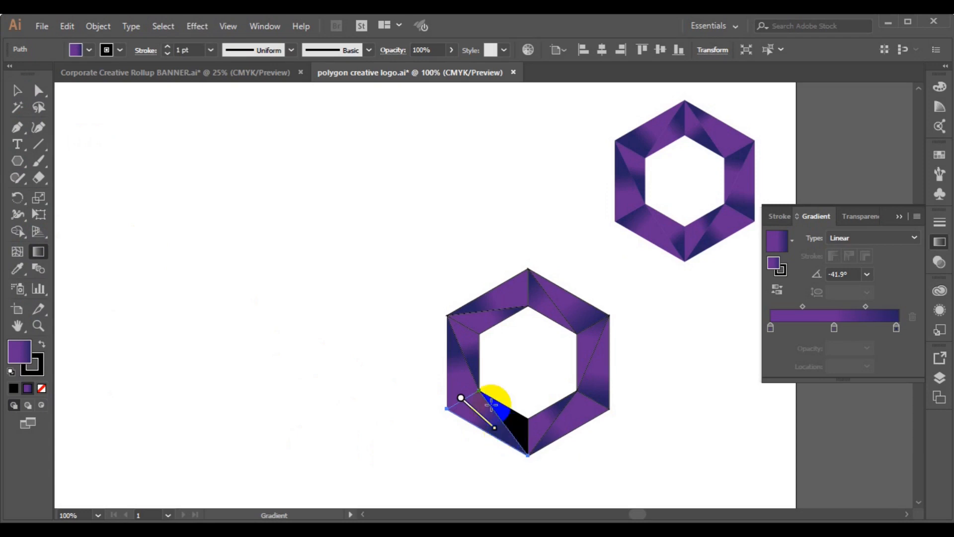
{"action": "mouse_move", "coordinate": [491, 412]}
{"action": "left_mouse_down"}
{"action": "mouse_move", "coordinate": [477, 393]}
{"action": "mouse_move", "coordinate": [457, 393]}
{"action": "left_mouse_up"}
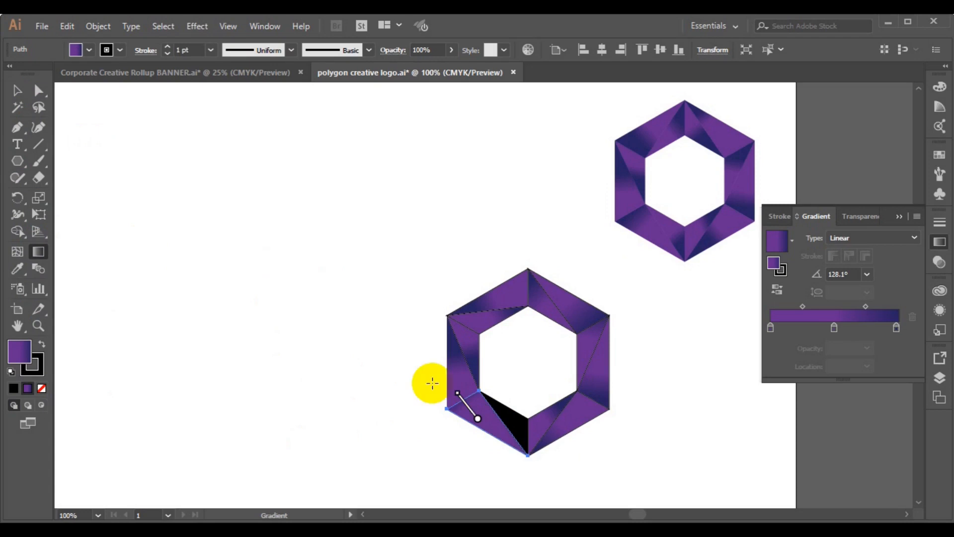
{"action": "left_click", "coordinate": [17, 93]}
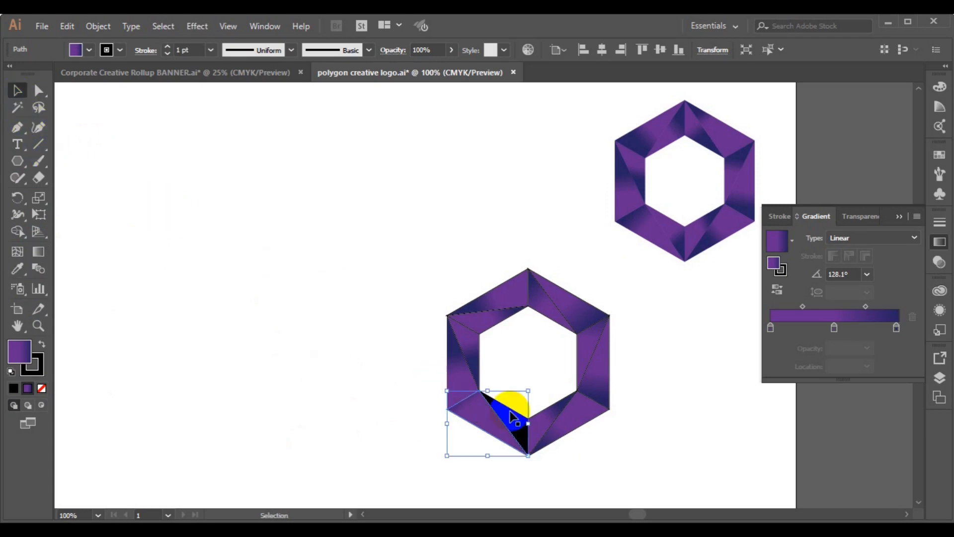
Step: Fill the lower-left inner facet with the purple-to-navy gradient, directed at about -48.1° toward the hexagon's bottom corner, and deselect it
{"action": "left_click", "coordinate": [517, 425]}
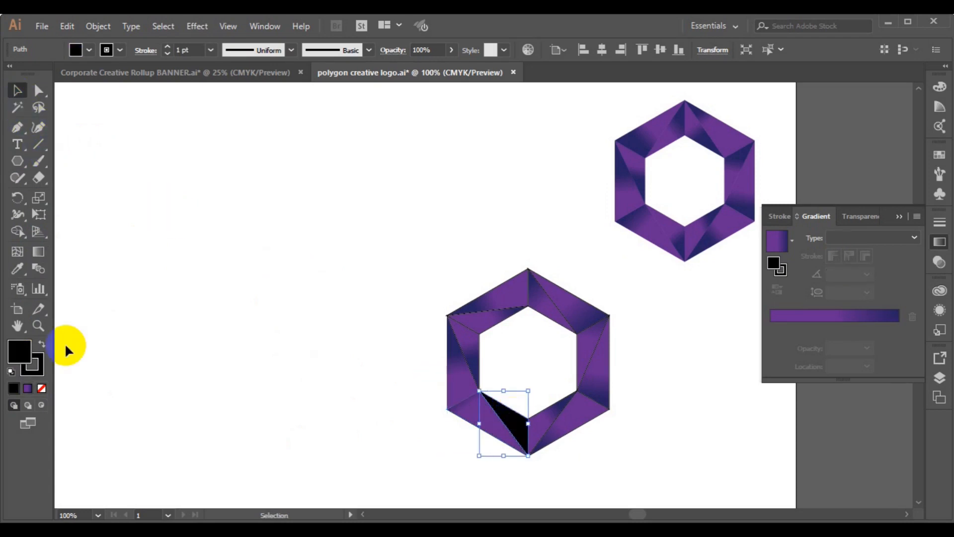
{"action": "left_click", "coordinate": [29, 388]}
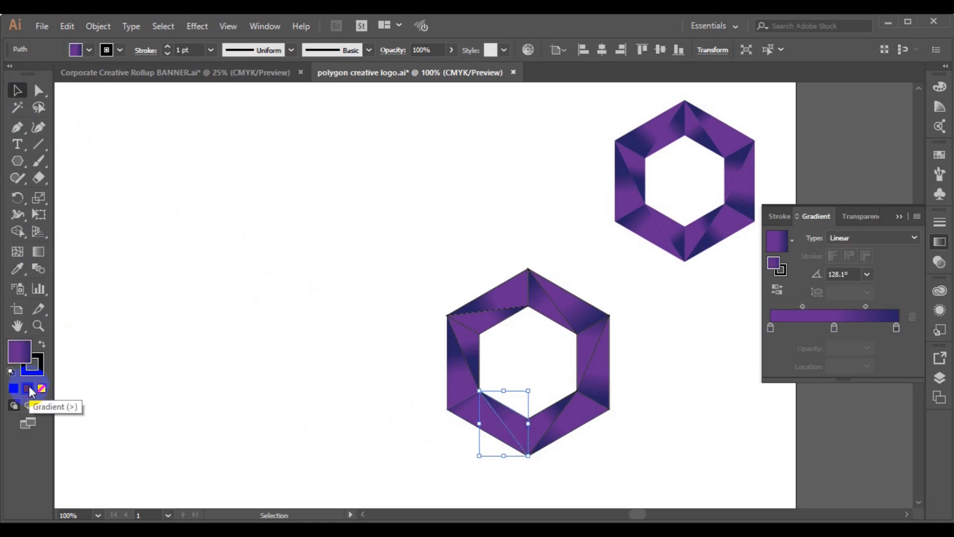
{"action": "left_click", "coordinate": [39, 252]}
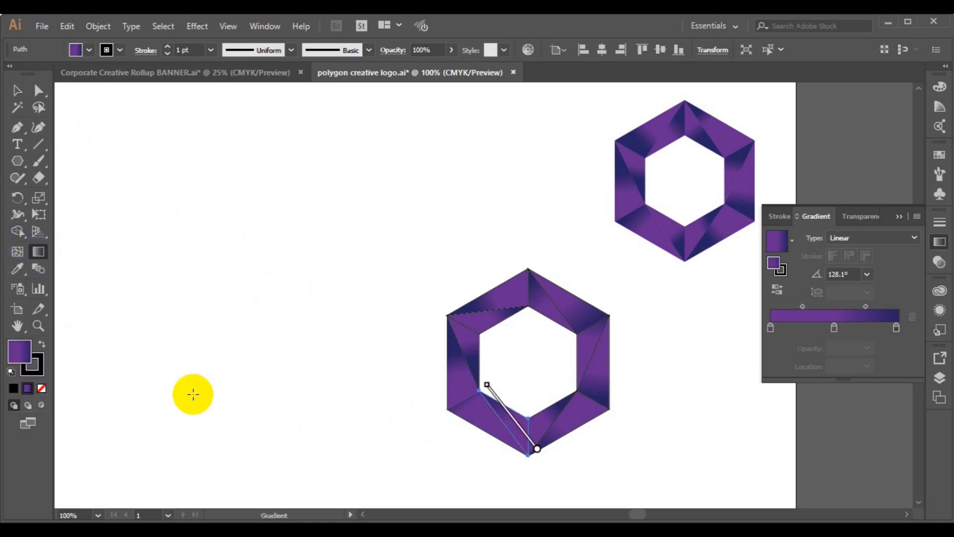
{"action": "left_click", "coordinate": [528, 447]}
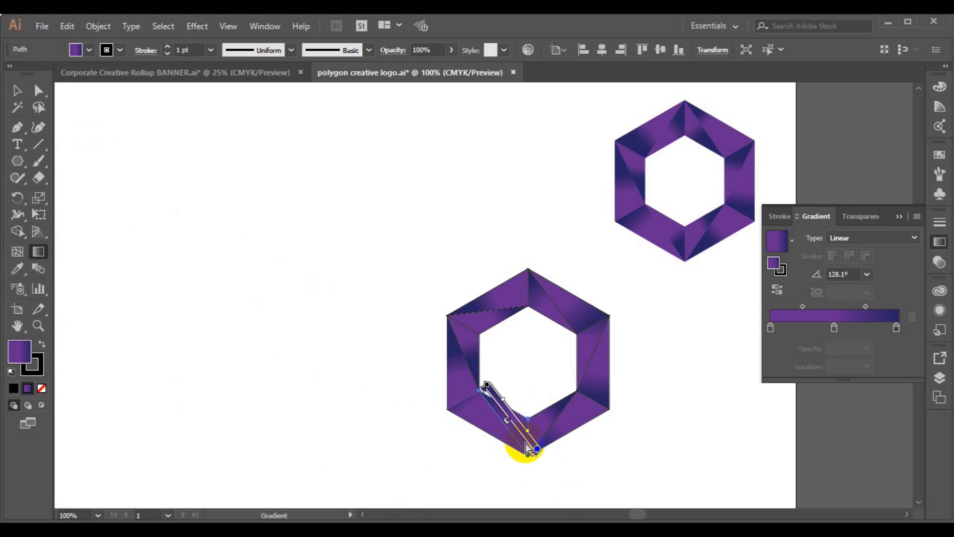
{"action": "left_click_drag", "start_coordinate": [527, 448], "coordinate": [494, 412]}
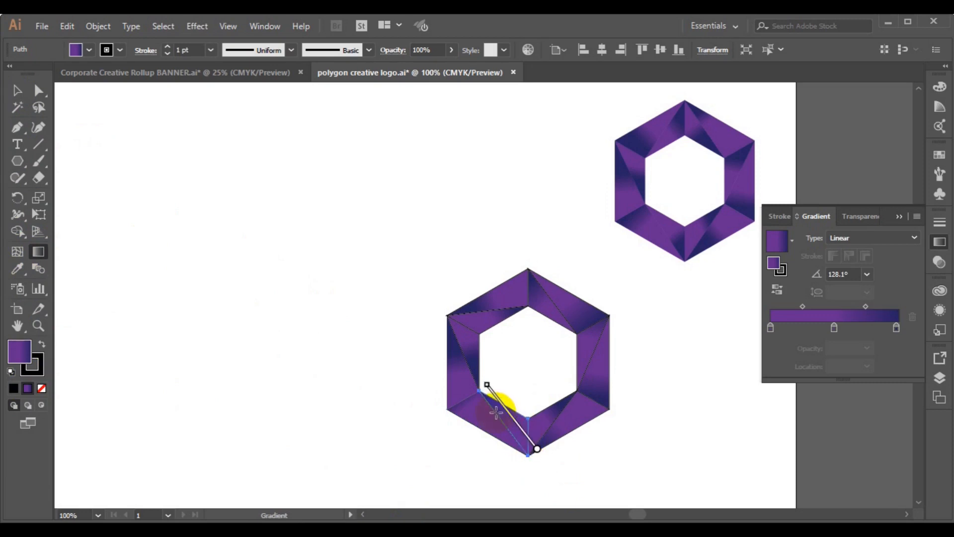
{"action": "mouse_move", "coordinate": [502, 410]}
{"action": "left_mouse_down"}
{"action": "mouse_move", "coordinate": [521, 443]}
{"action": "mouse_move", "coordinate": [527, 438]}
{"action": "left_mouse_up"}
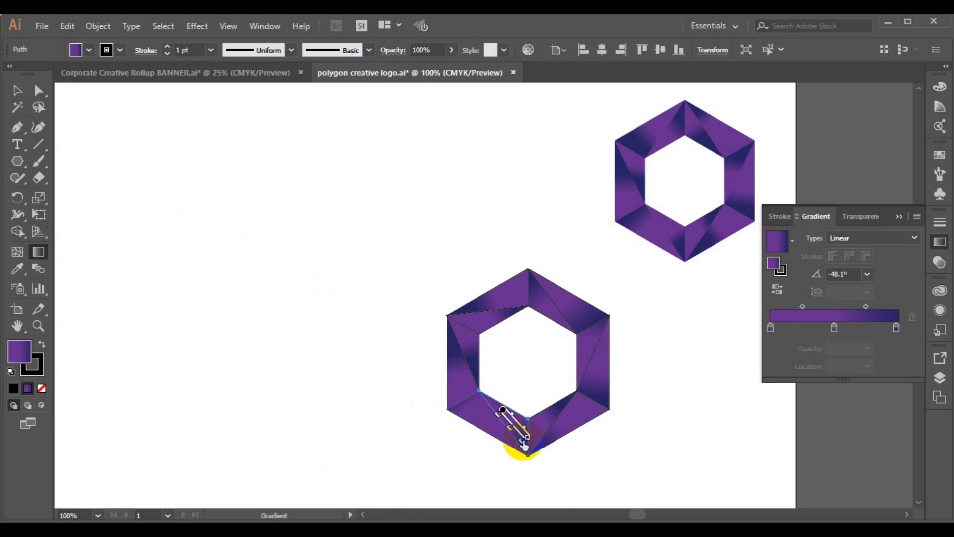
{"action": "left_click", "coordinate": [17, 90]}
{"action": "left_click", "coordinate": [168, 293]}
Step: Redraw the lower-left outer facet's gradient at about 136.4° so navy falls toward the hexagon's lower-left corner
{"action": "left_click", "coordinate": [471, 421]}
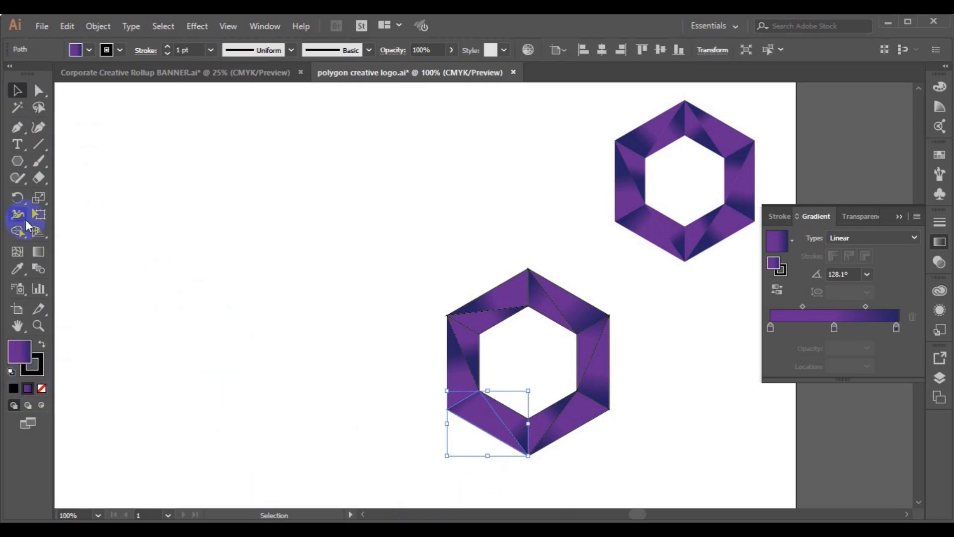
{"action": "left_click", "coordinate": [39, 252]}
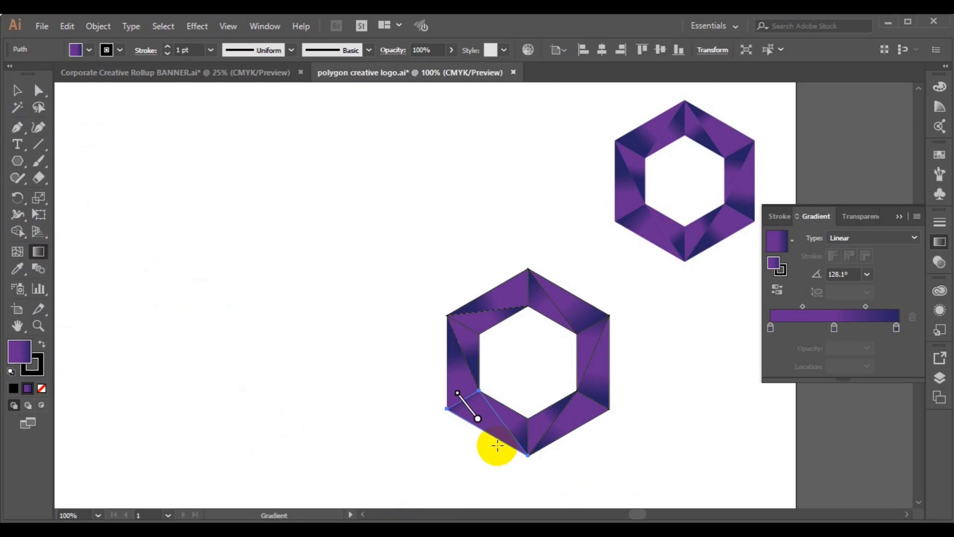
{"action": "mouse_move", "coordinate": [470, 401]}
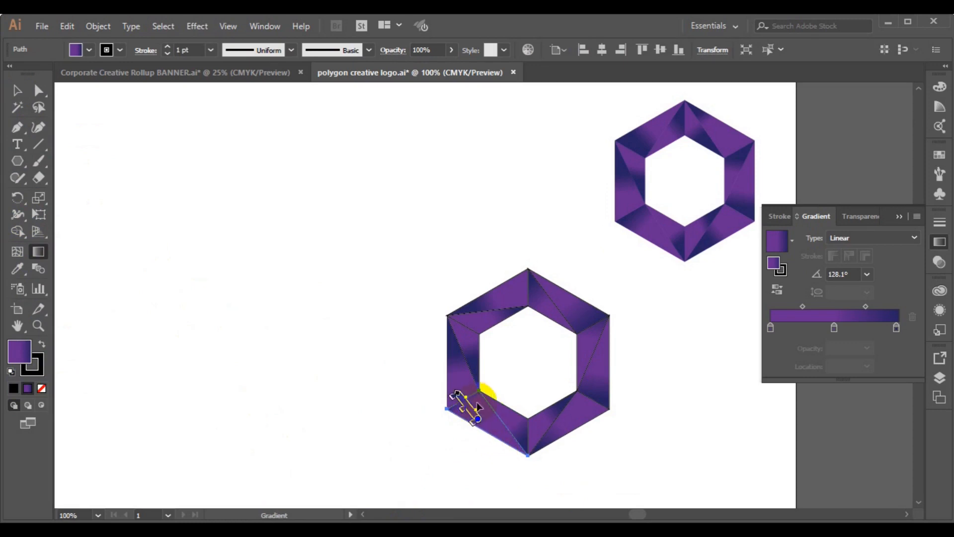
{"action": "left_click_drag", "start_coordinate": [478, 404], "coordinate": [512, 438]}
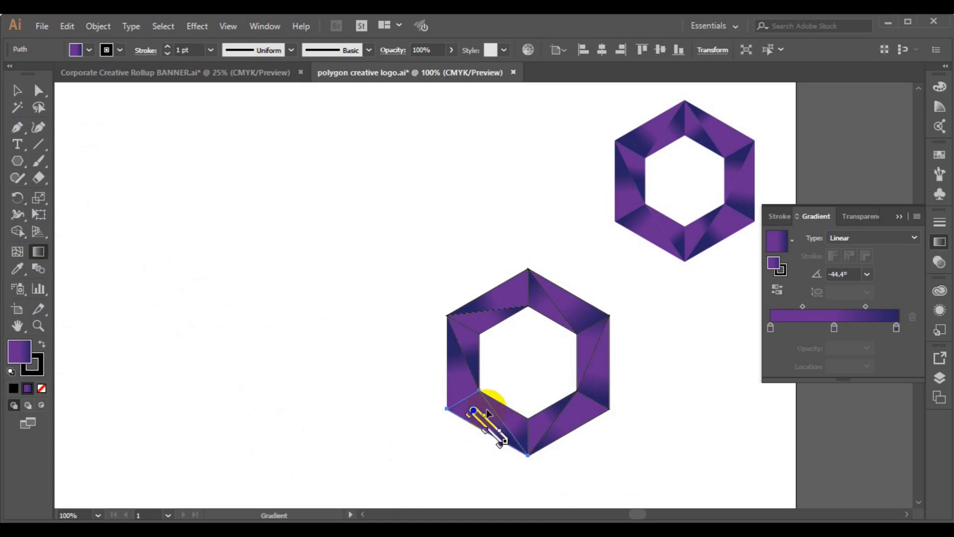
{"action": "left_click_drag", "start_coordinate": [488, 413], "coordinate": [463, 389]}
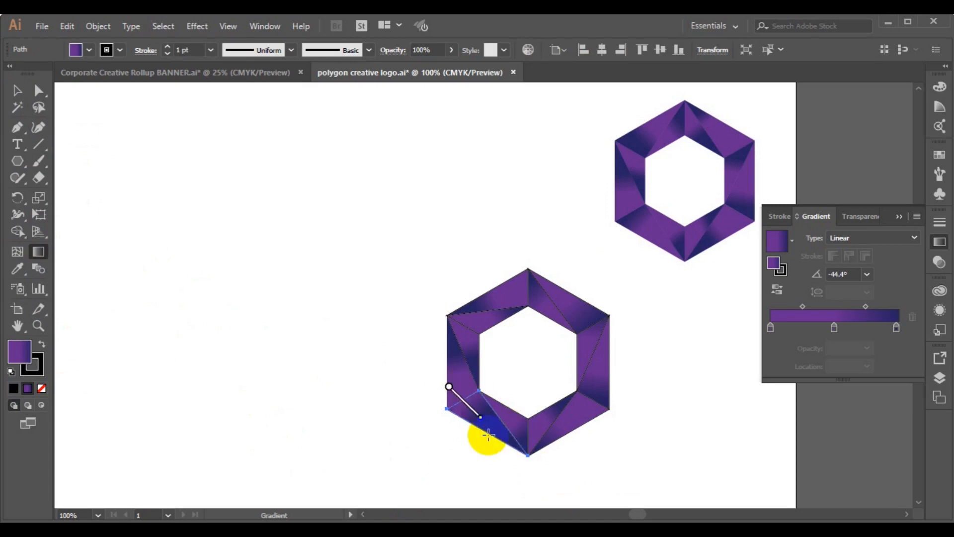
{"action": "key", "text": "ctrl+z"}
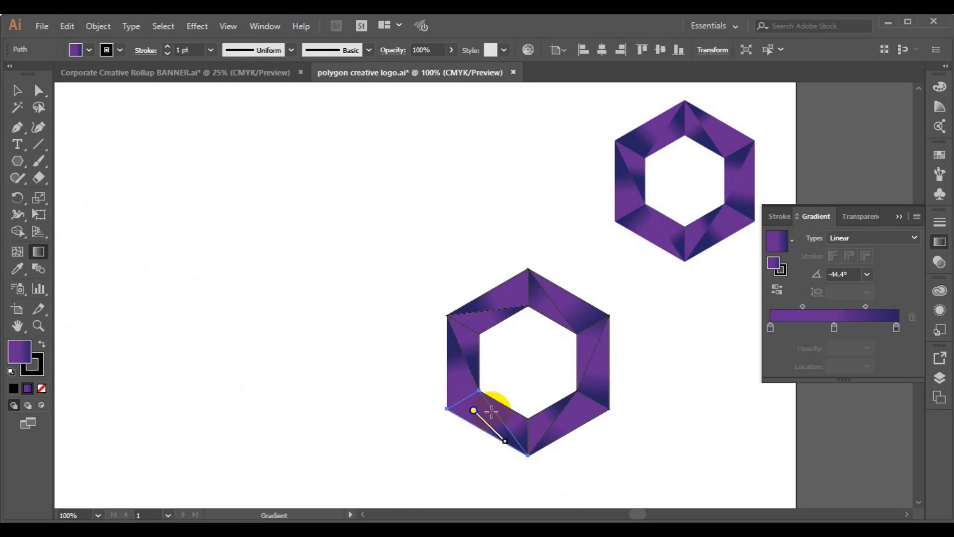
{"action": "left_click_drag", "start_coordinate": [491, 413], "coordinate": [461, 386]}
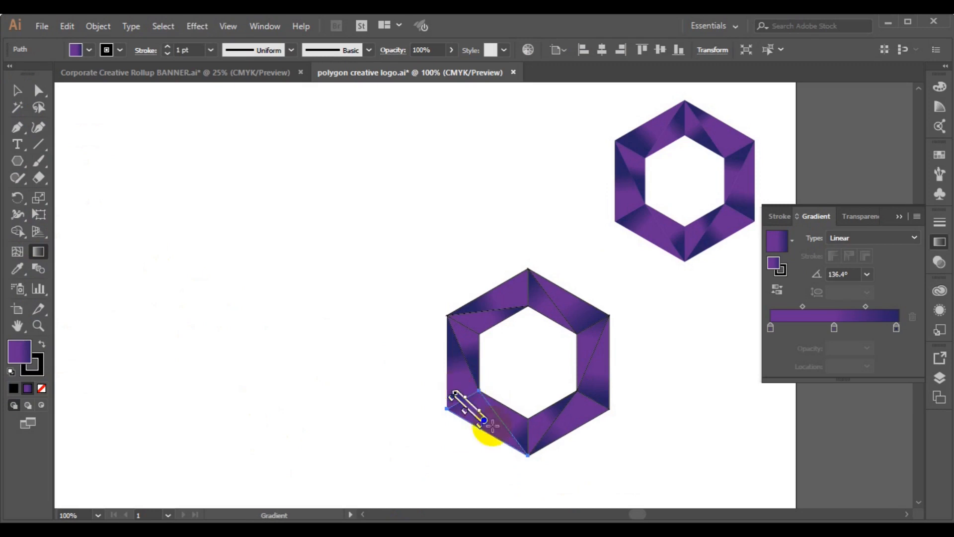
{"action": "left_click", "coordinate": [18, 91]}
Step: Select all the facets of the newly coloured hexagon ring and group them
{"action": "left_click", "coordinate": [157, 227]}
{"action": "left_click_drag", "start_coordinate": [157, 226], "coordinate": [600, 501]}
{"action": "left_click", "coordinate": [90, 29]}
{"action": "left_click", "coordinate": [175, 55]}
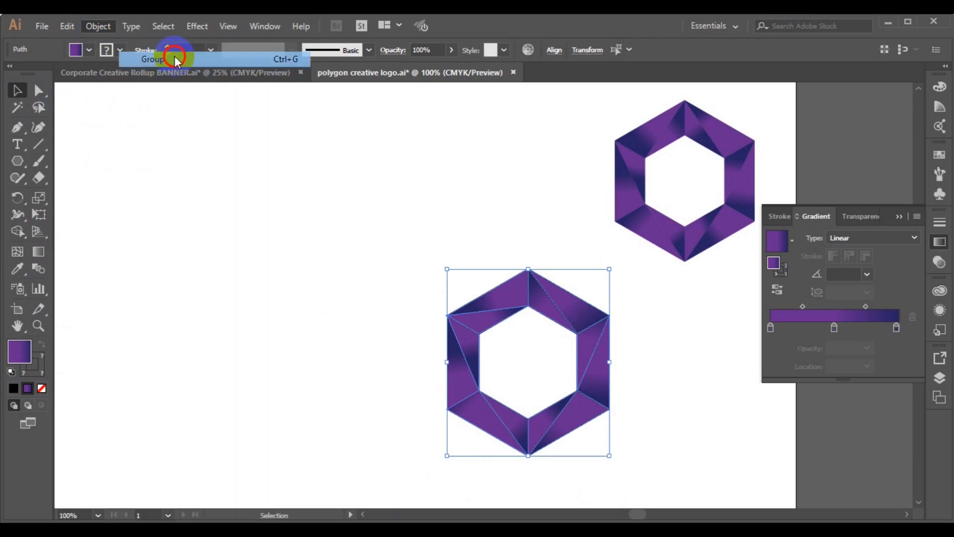
Step: Move the grouped hexagon left and slightly up, scale it down proportionally about its centre to the reference logo's size, and deselect it
{"action": "left_click_drag", "start_coordinate": [490, 418], "coordinate": [359, 374]}
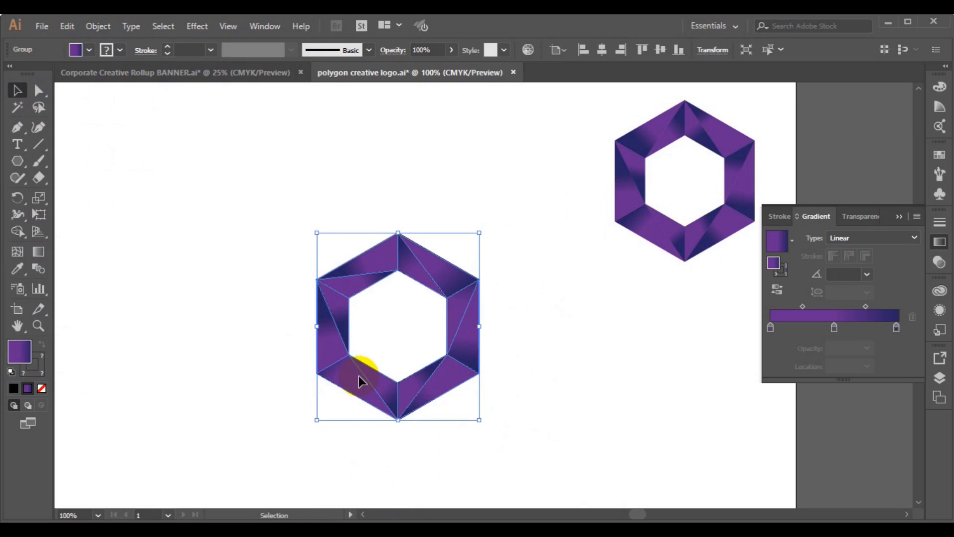
{"action": "left_click_drag", "start_coordinate": [481, 423], "coordinate": [468, 407]}
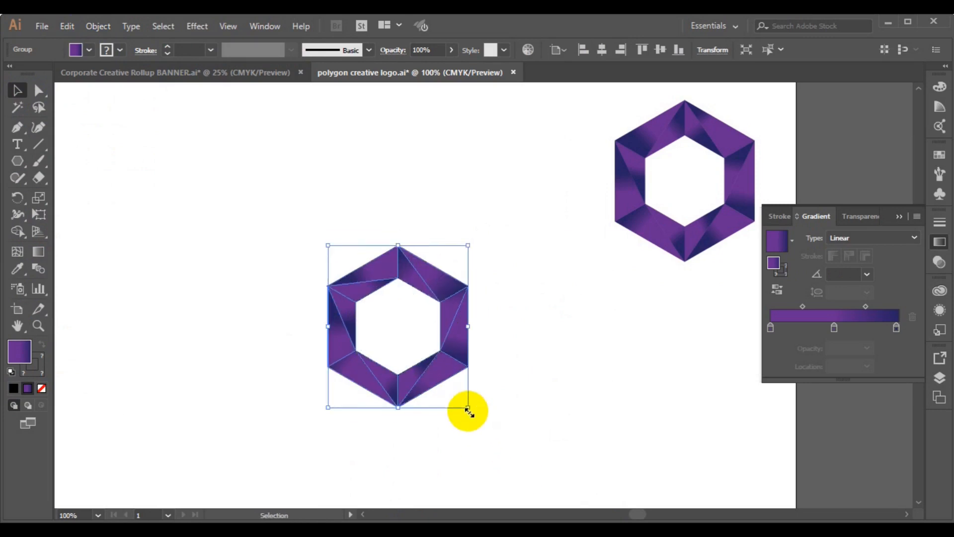
{"action": "left_click", "coordinate": [568, 387]}
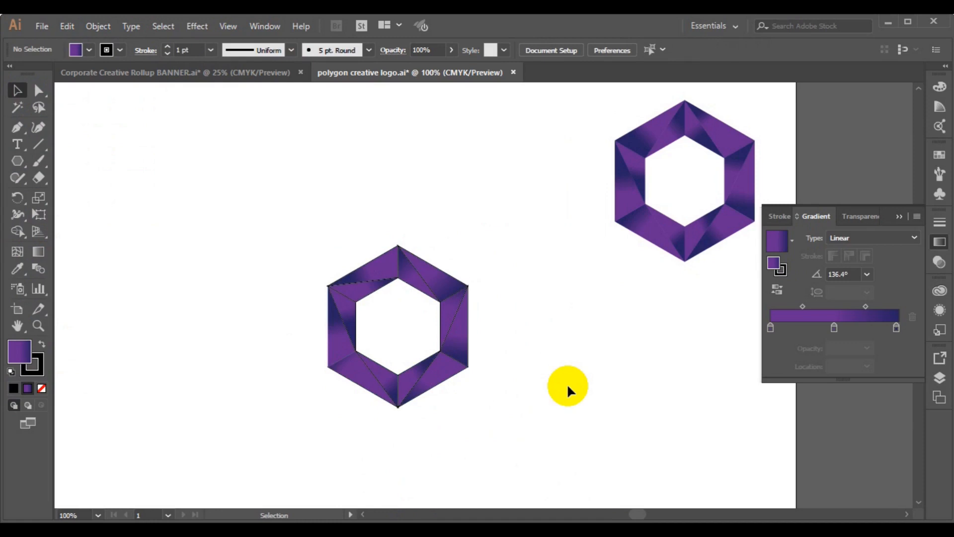